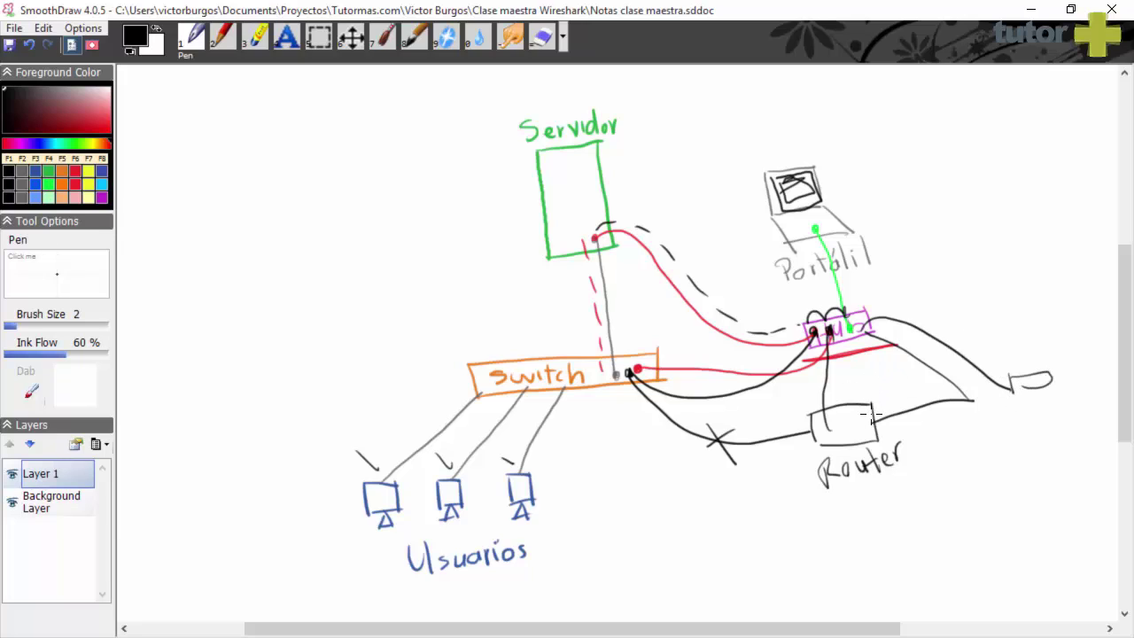
Switch from the network sketch to the Wireshark mind map in the browser and select the "Capturando en Hyper-V" topic.
{"action": "left_click", "coordinate": [1031, 12]}
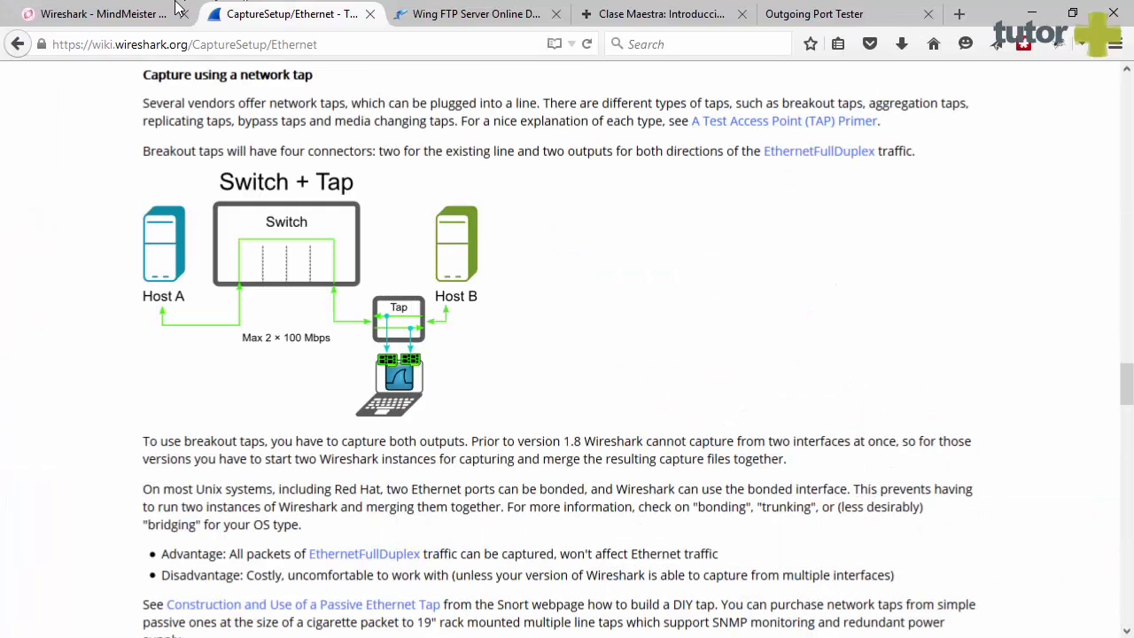
{"action": "left_click", "coordinate": [93, 14]}
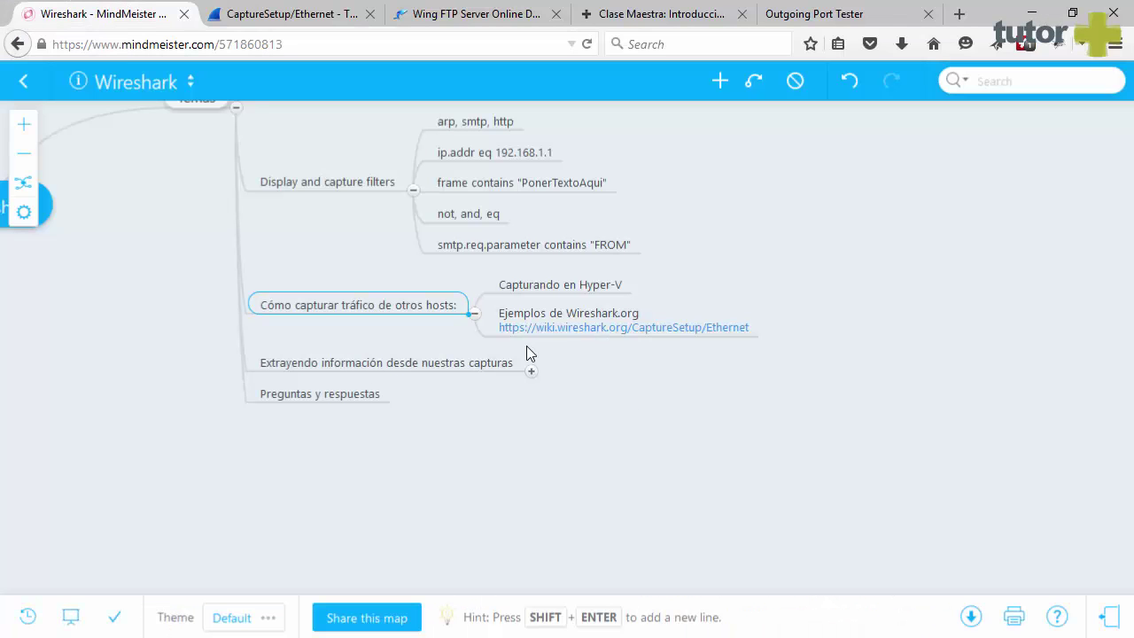
{"action": "left_click", "coordinate": [567, 285]}
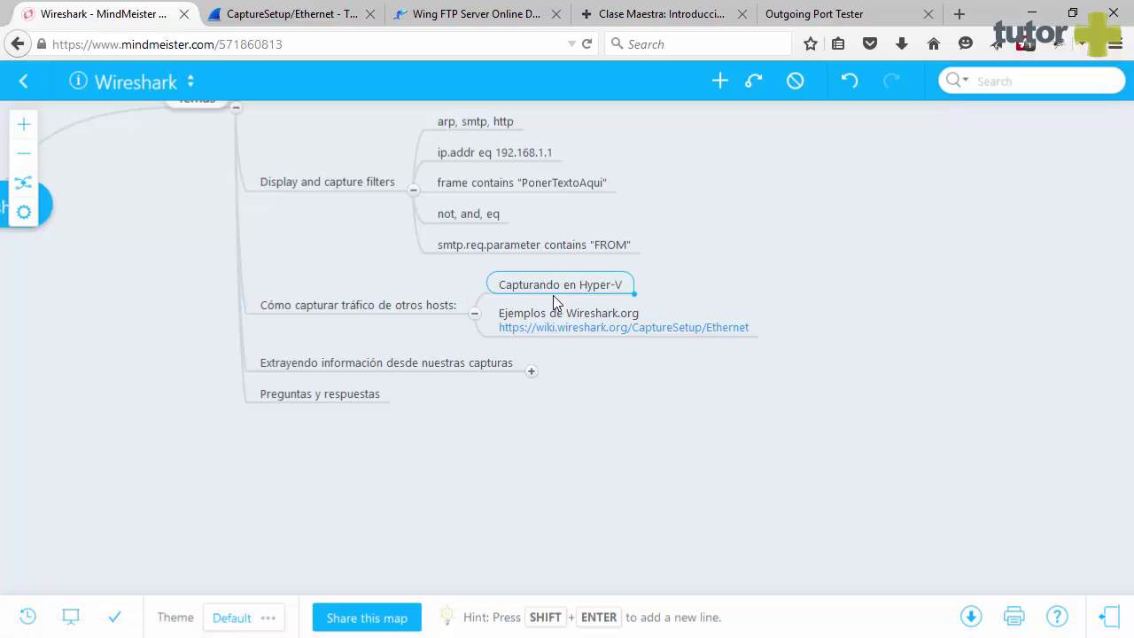
{"action": "left_click_drag", "start_coordinate": [548, 470], "coordinate": [507, 414]}
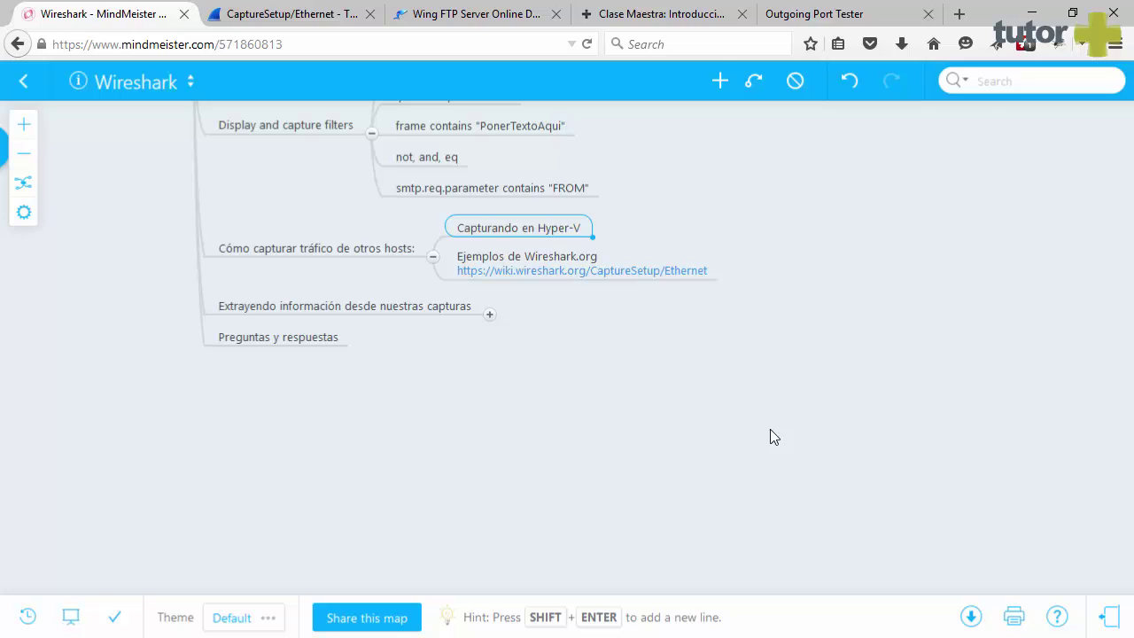
Switch to Hyper-V Manager and look over the virtual machines 2 SRV-MINIMAL, SRV-CLIENT and 3 SRV-DC.
{"action": "left_click", "coordinate": [1032, 15]}
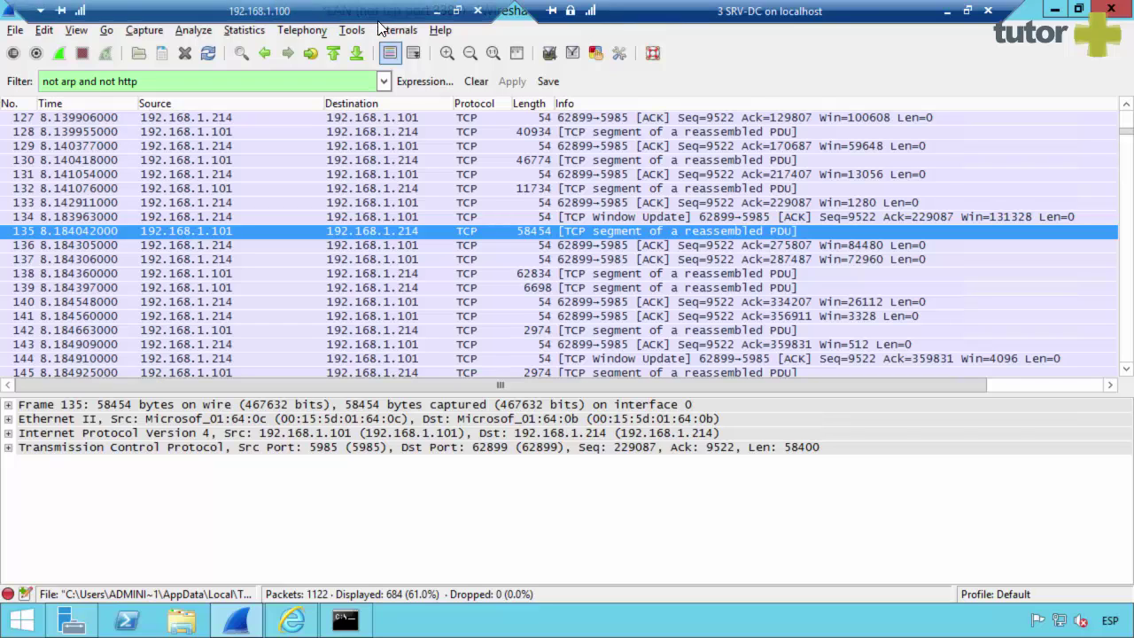
{"action": "left_click", "coordinate": [947, 10]}
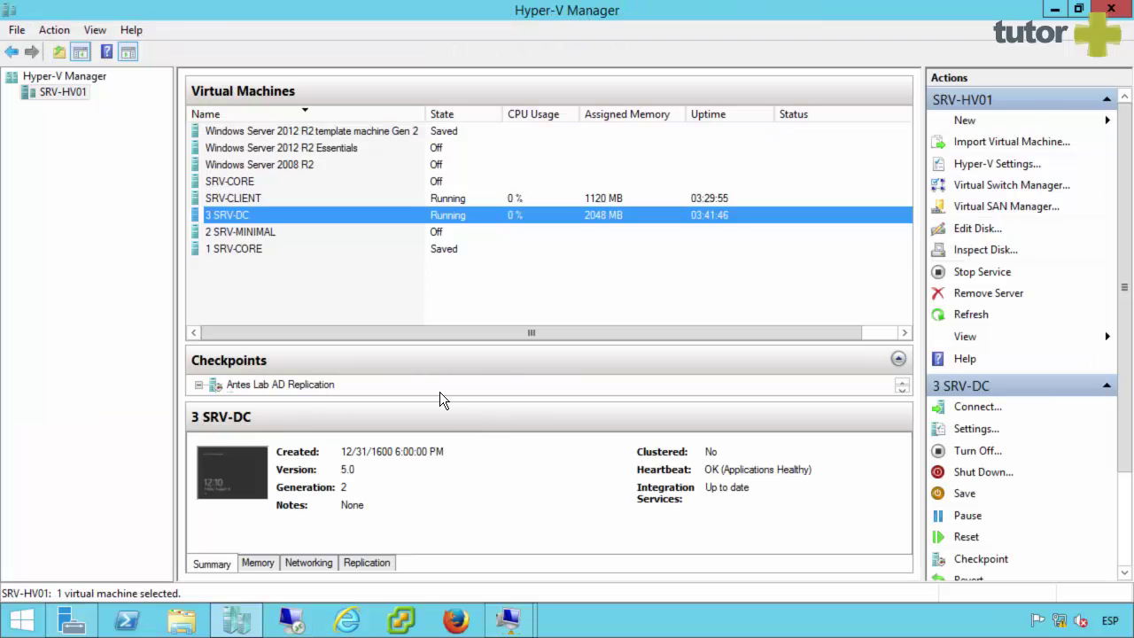
{"action": "left_click", "coordinate": [266, 233]}
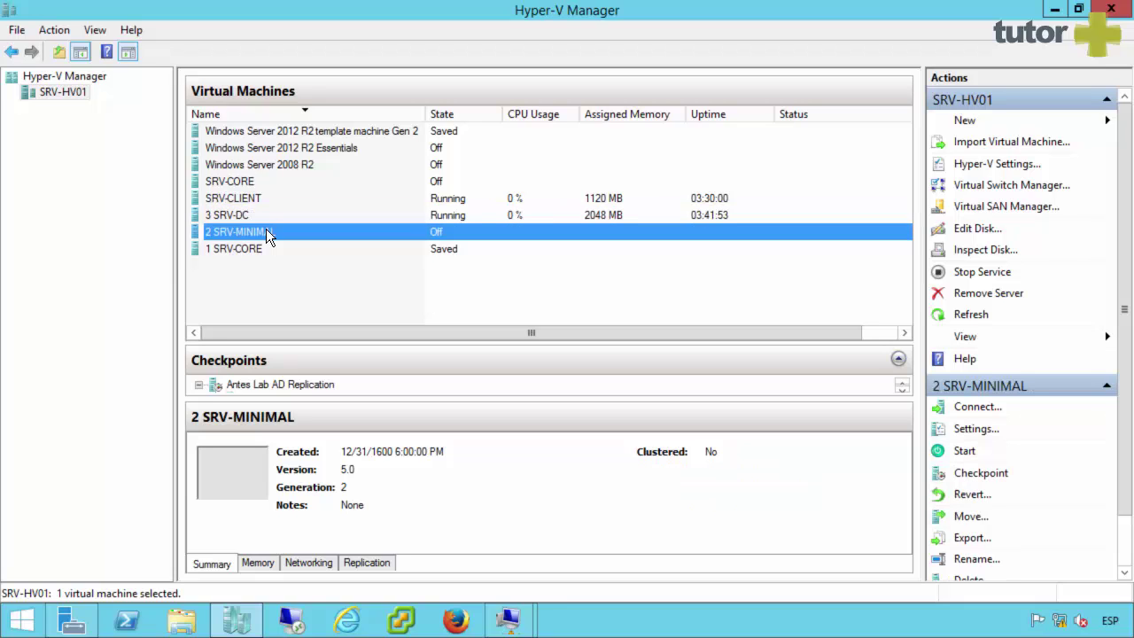
{"action": "left_click", "coordinate": [247, 200]}
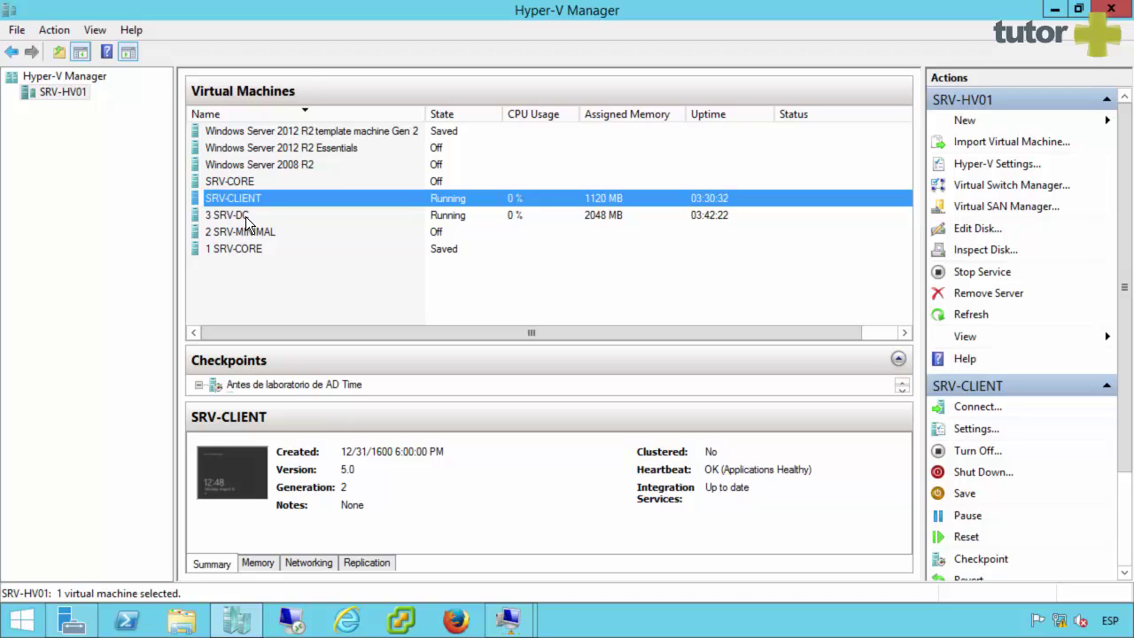
{"action": "left_click", "coordinate": [245, 216]}
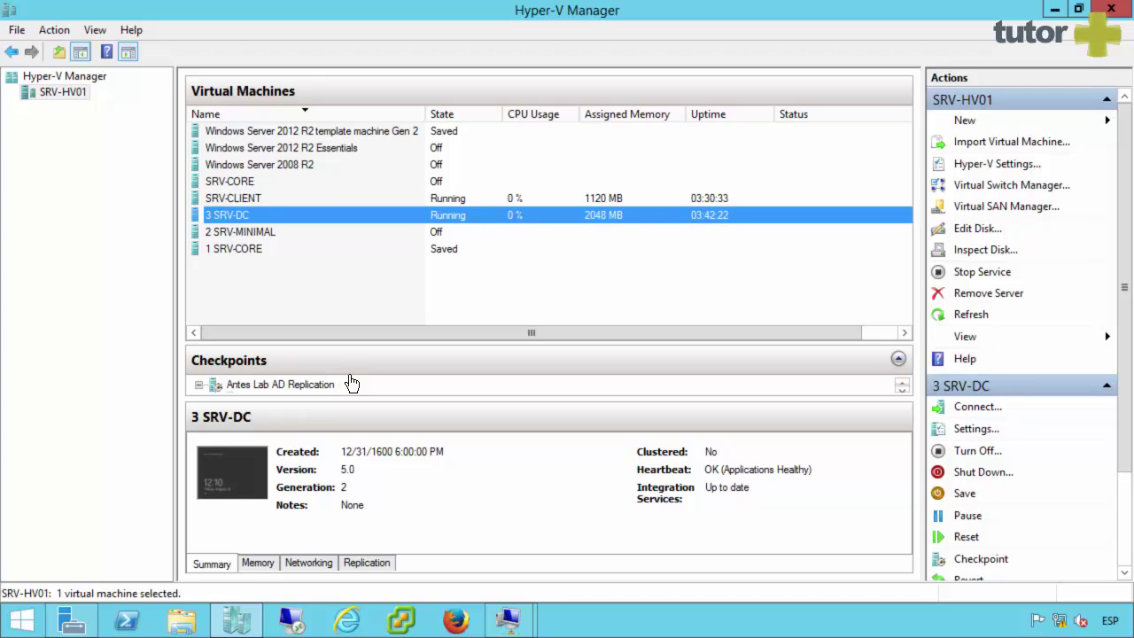
In Wireshark on the 3 SRV-DC virtual machine, clear the display filter and start a new capture without saving the previous packets.
{"action": "left_click", "coordinate": [508, 620]}
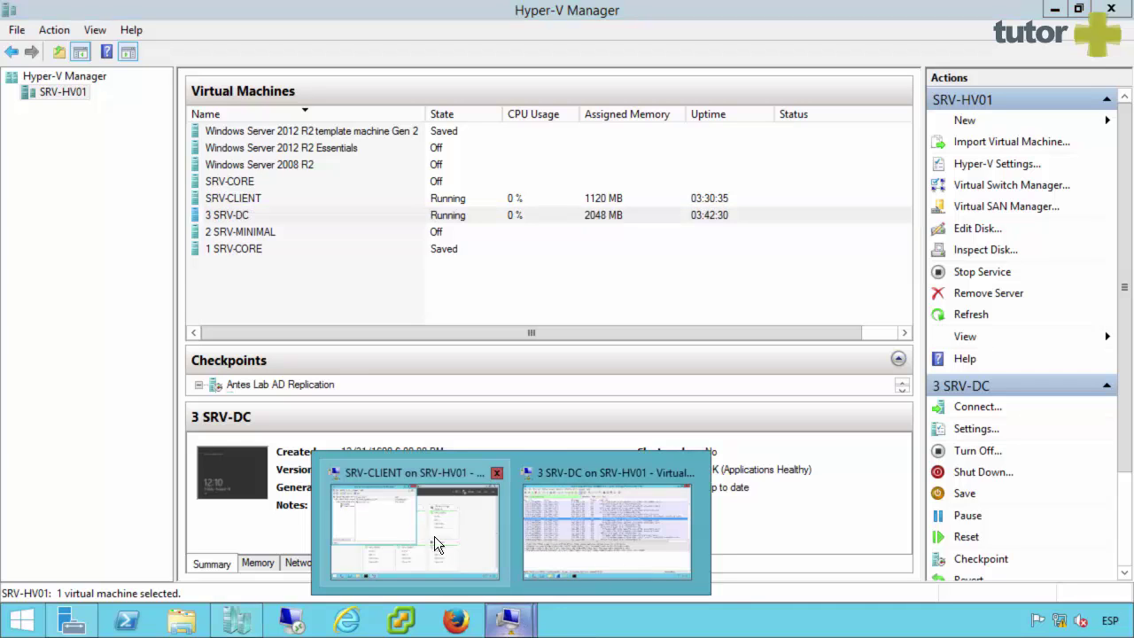
{"action": "left_click", "coordinate": [591, 539]}
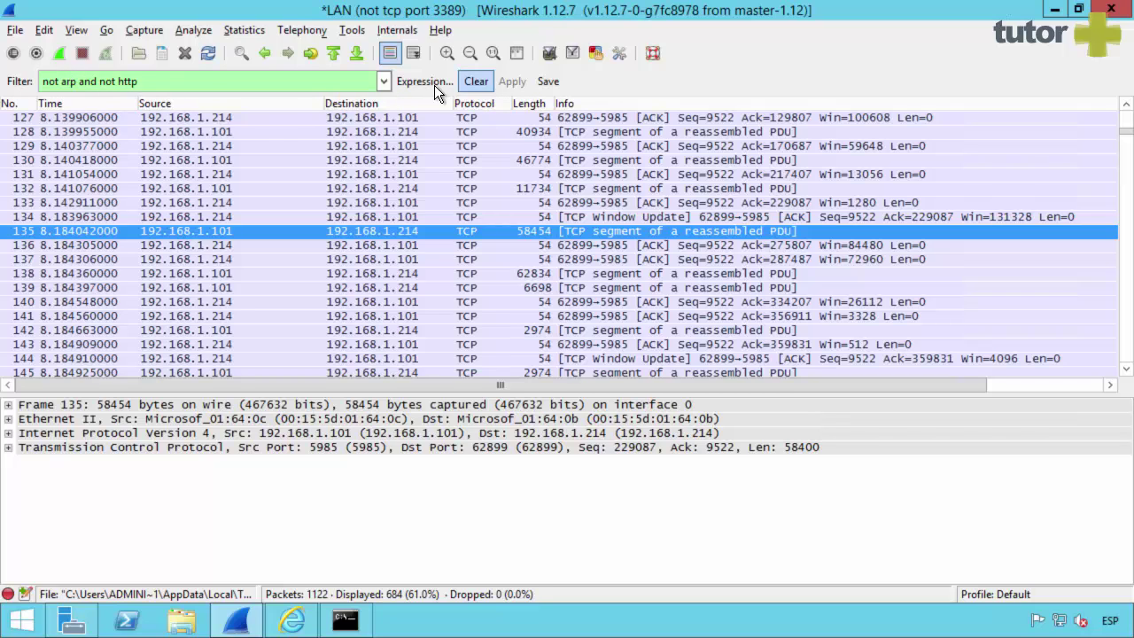
{"action": "left_click", "coordinate": [476, 81]}
{"action": "left_click", "coordinate": [60, 54]}
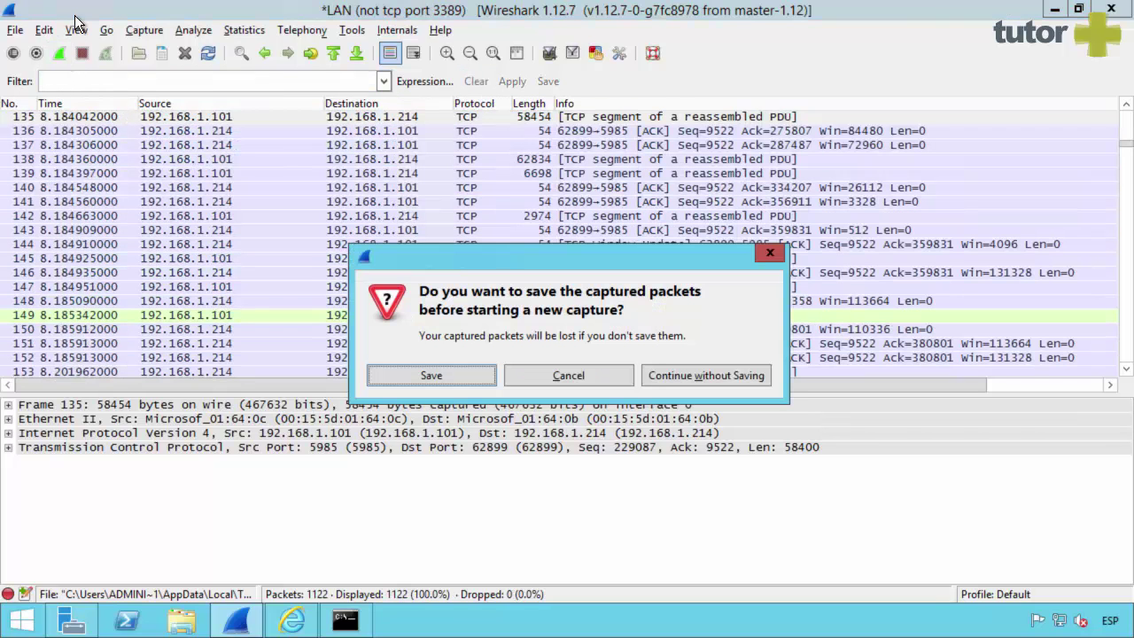
{"action": "left_click", "coordinate": [666, 389]}
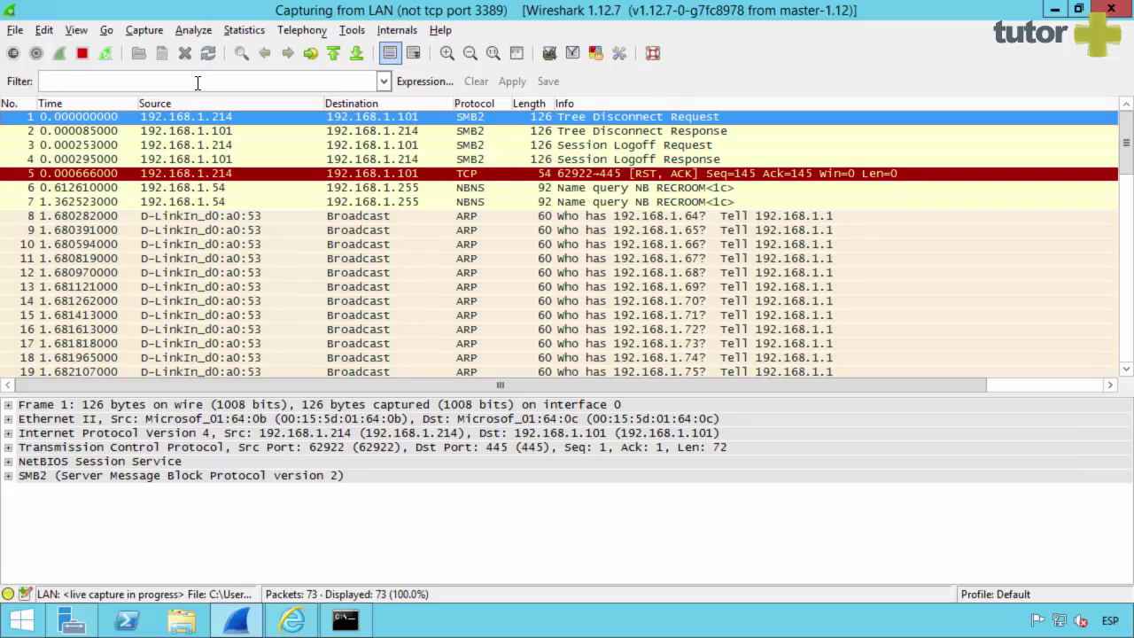
Apply the display filter icmp to the running LAN capture.
{"action": "left_click", "coordinate": [156, 83]}
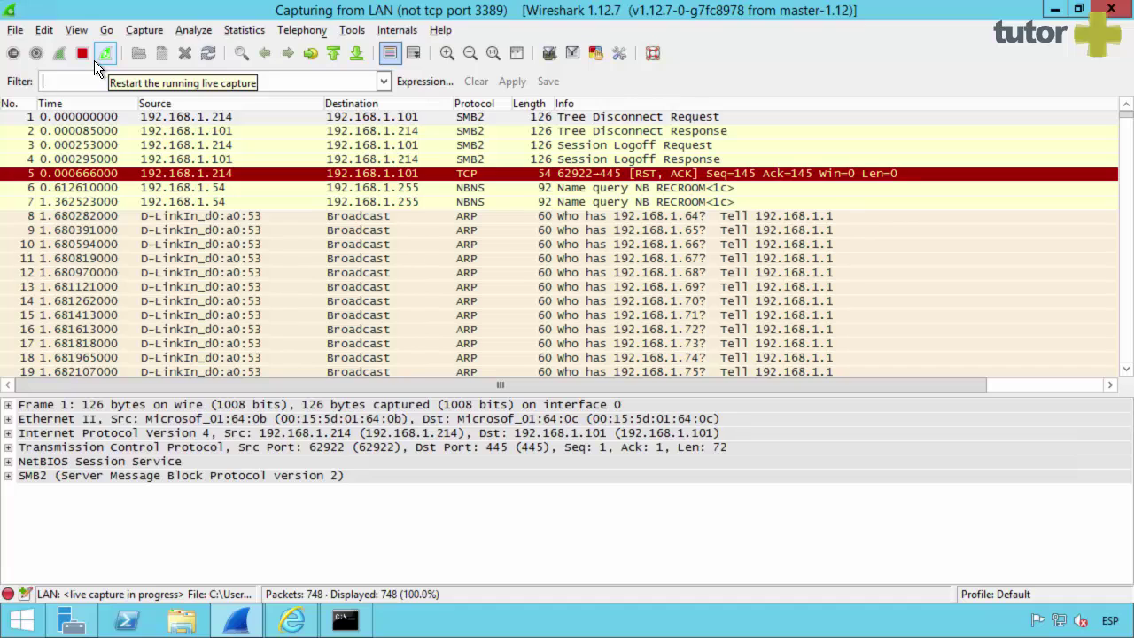
{"action": "type", "text": "icmo"}
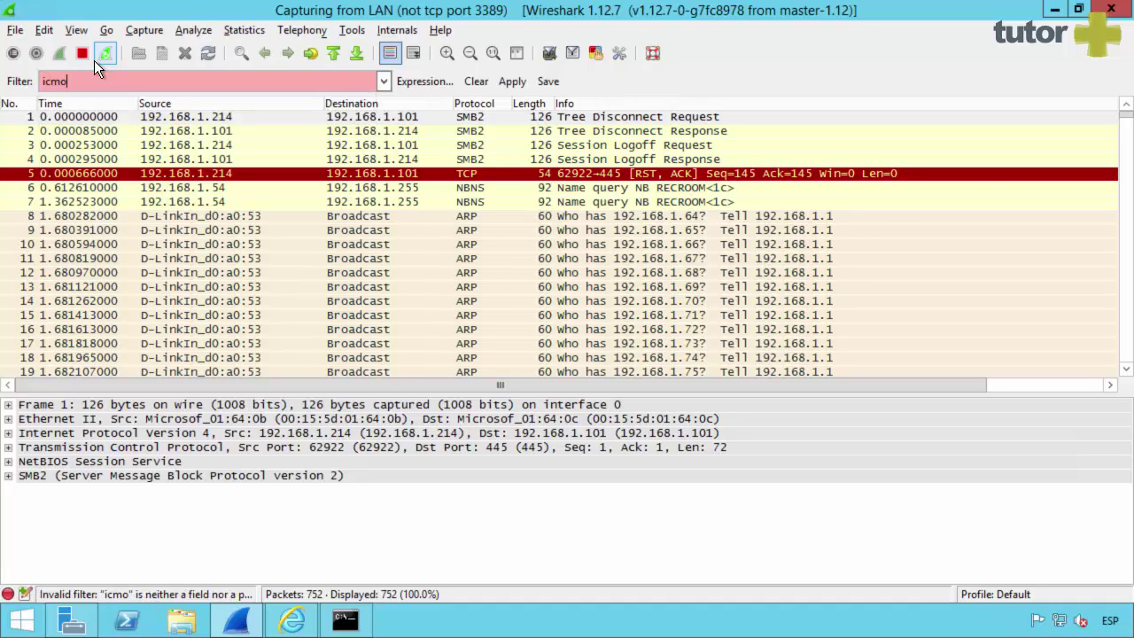
{"action": "key", "text": "BackSpace"}
{"action": "type", "text": "p"}
{"action": "key", "text": "Return"}
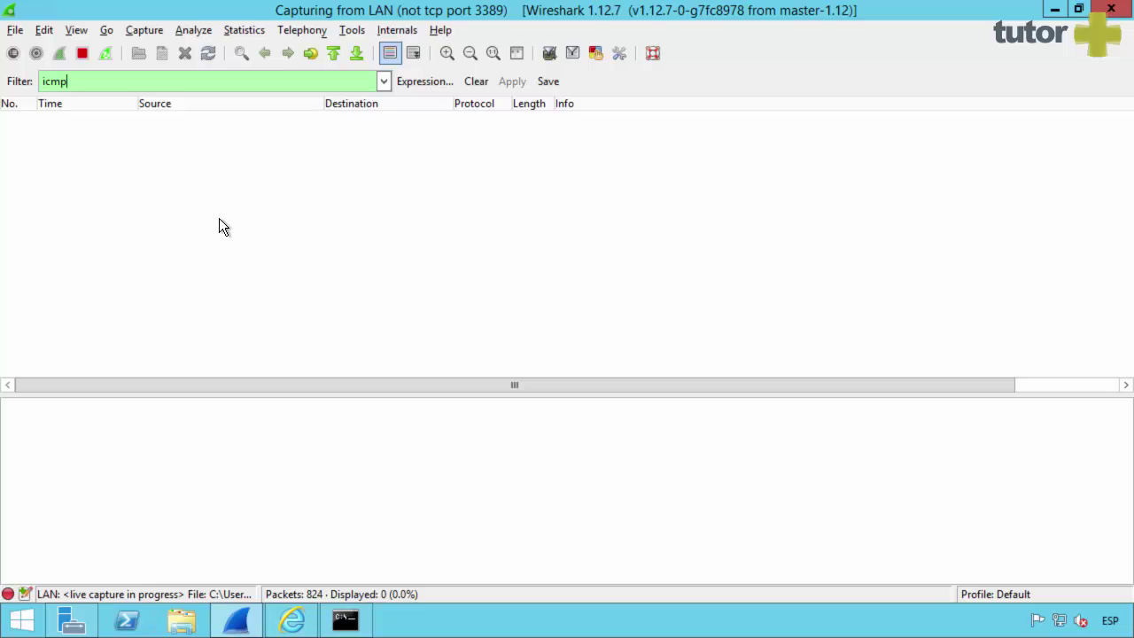
Switch to the SRV-CLIENT virtual machine and minimize its IIS 6.0 Manager window.
{"action": "mouse_move", "coordinate": [653, 8]}
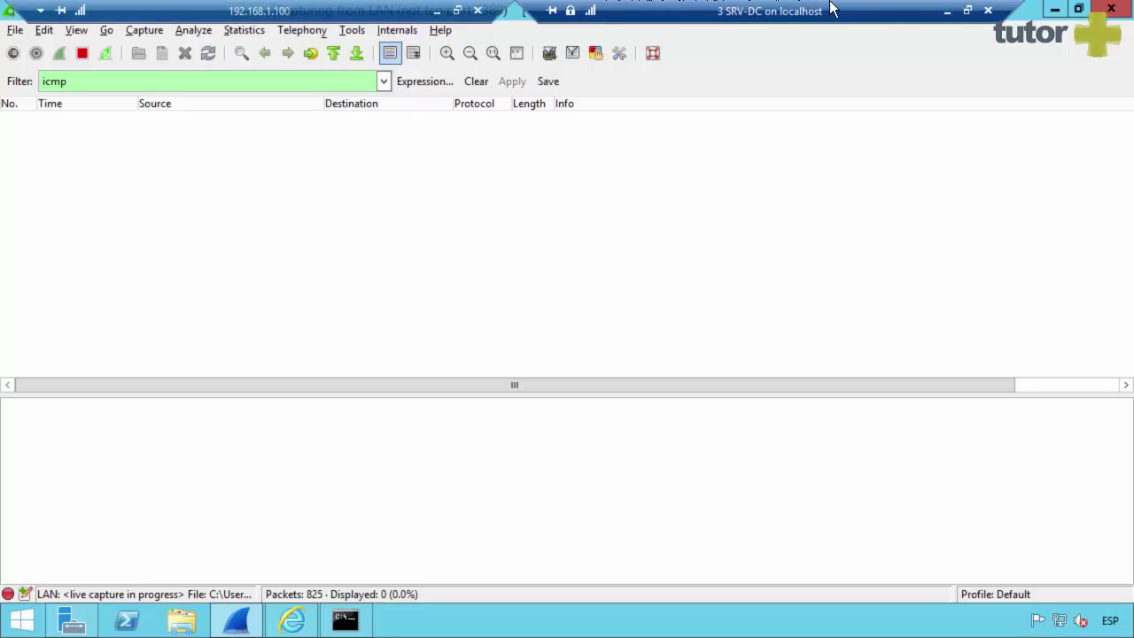
{"action": "left_click", "coordinate": [946, 11]}
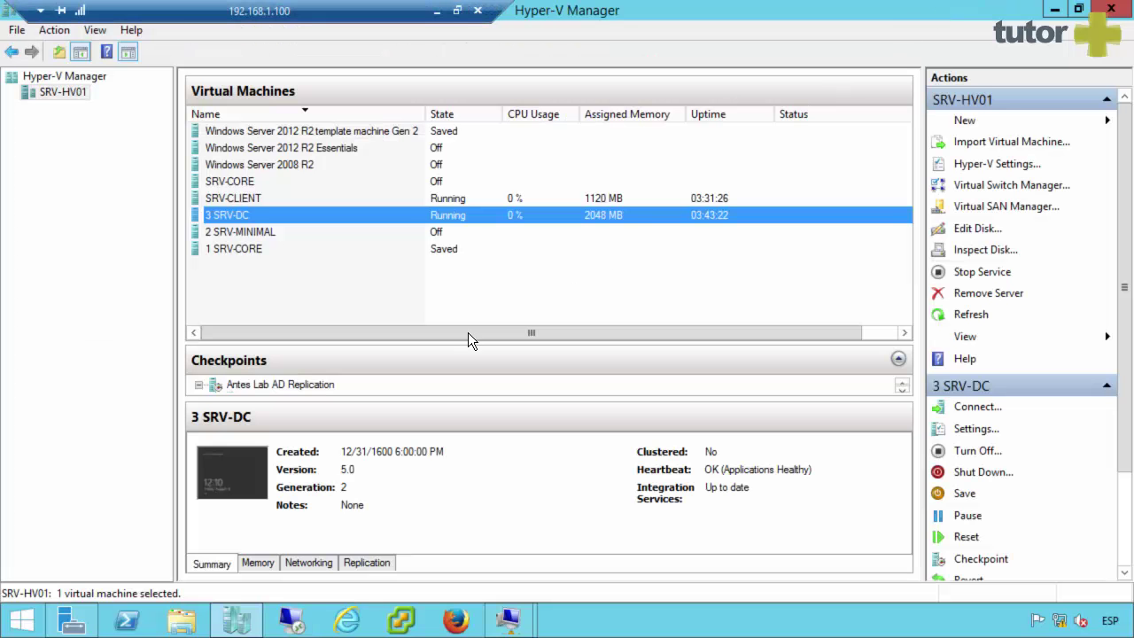
{"action": "left_click", "coordinate": [236, 201]}
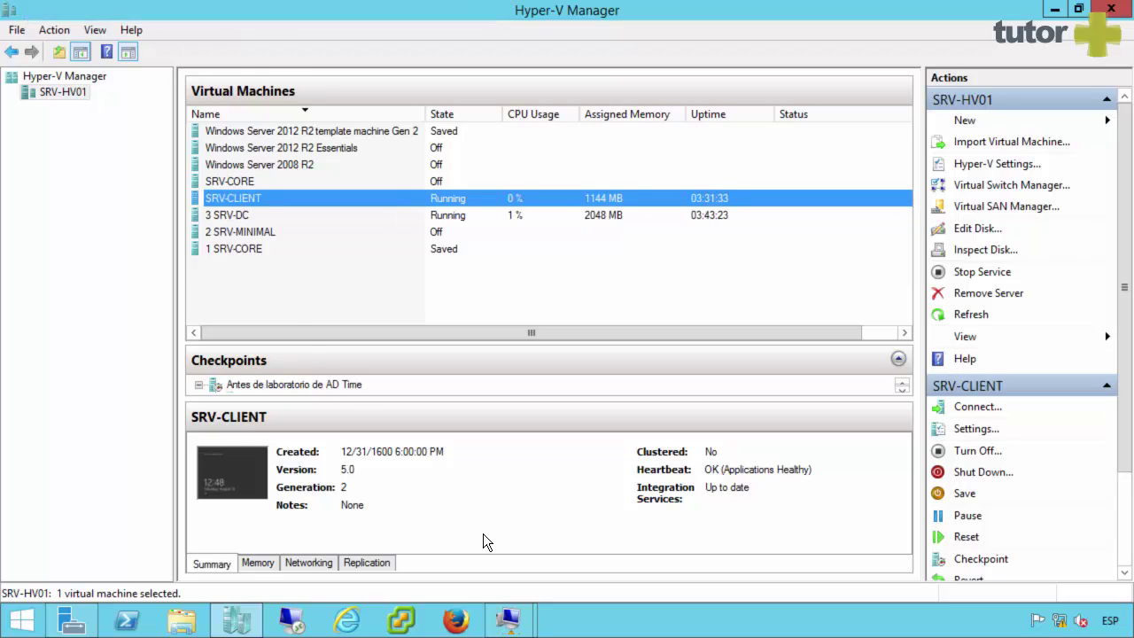
{"action": "left_click", "coordinate": [507, 620]}
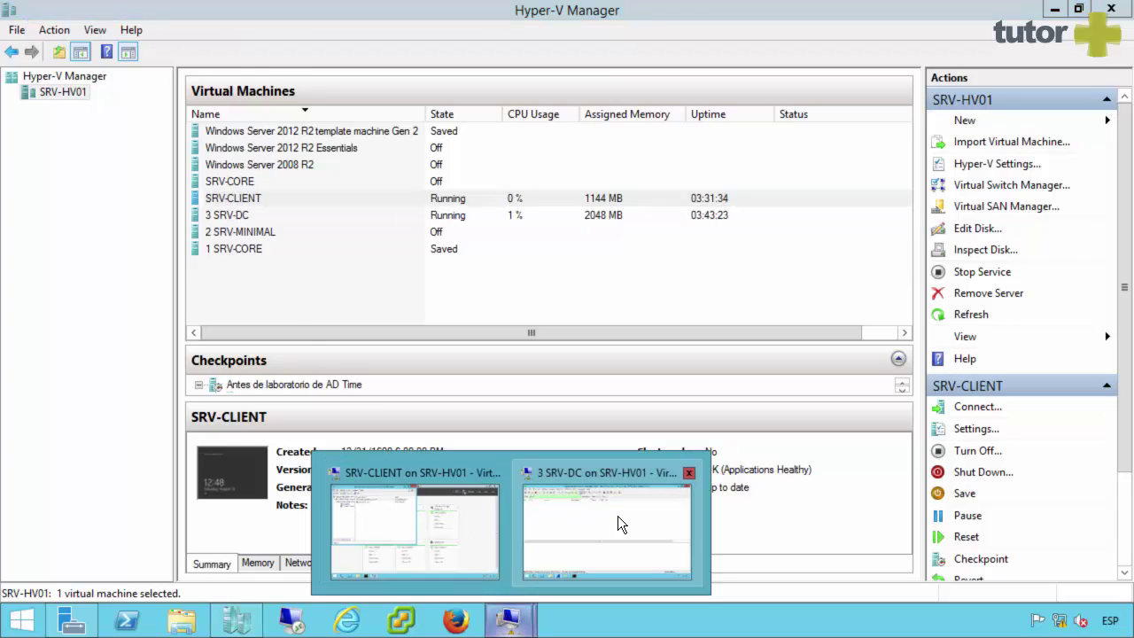
{"action": "left_click", "coordinate": [387, 515]}
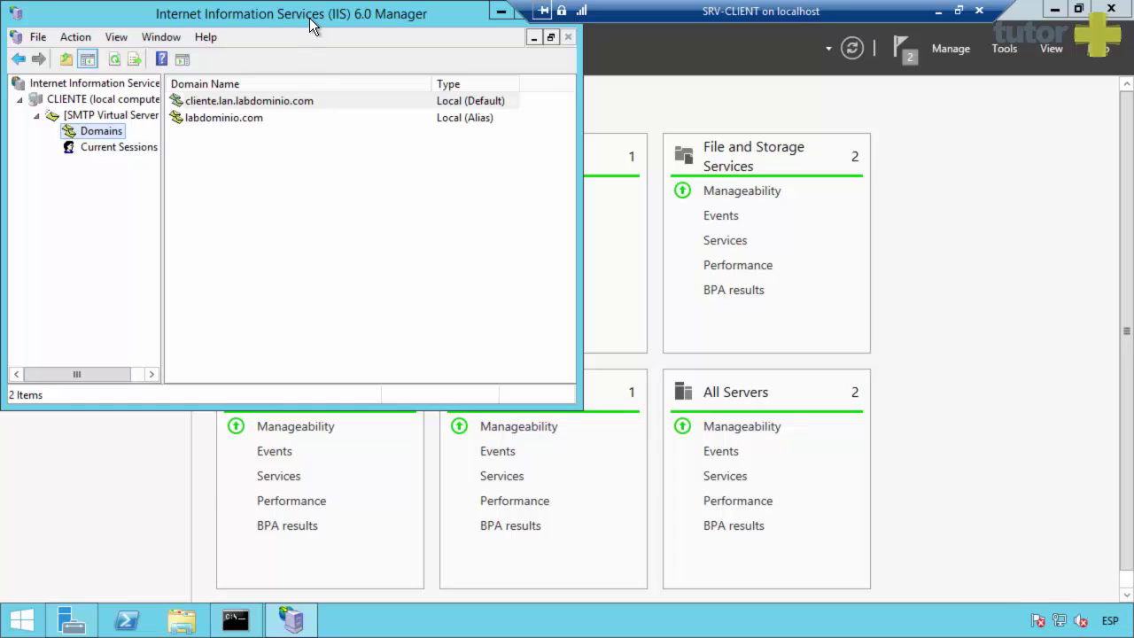
{"action": "left_click_drag", "start_coordinate": [382, 28], "coordinate": [482, 108]}
{"action": "left_click", "coordinate": [598, 95]}
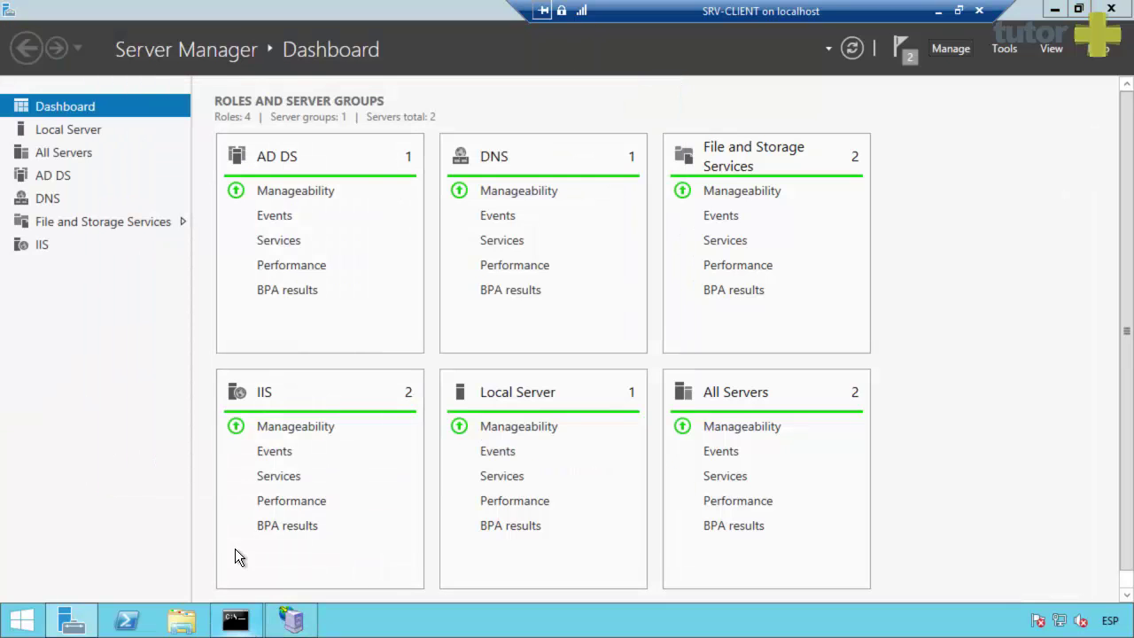
Start a continuous ping to 8.8.8.8 from the SRV-CLIENT command prompt with ping 8.8.8.8 -t.
{"action": "left_click", "coordinate": [235, 620]}
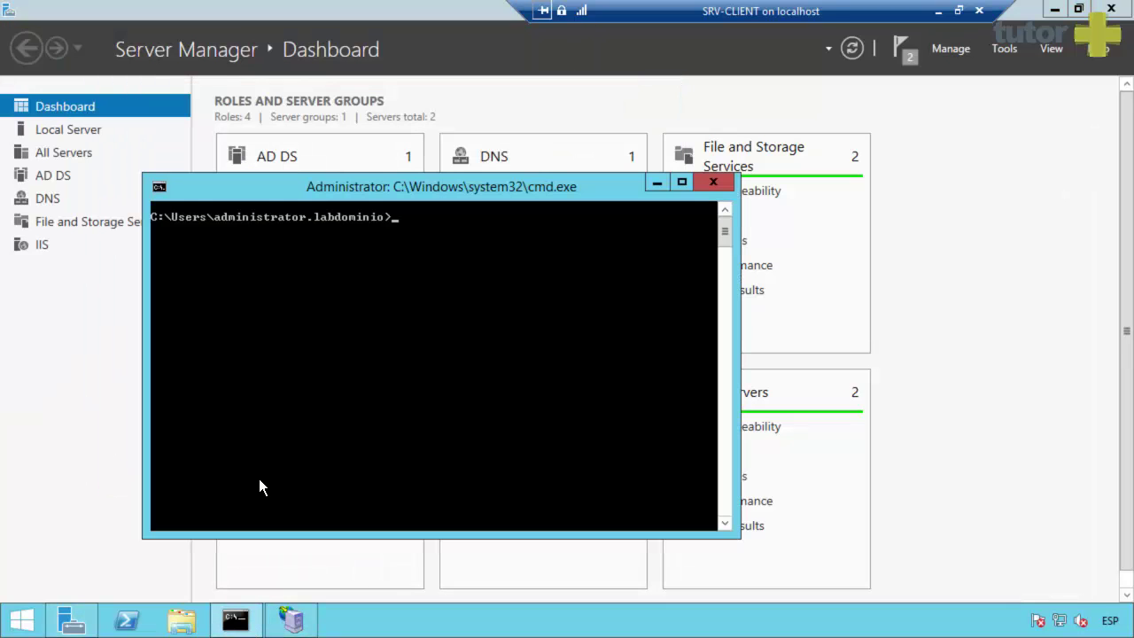
{"action": "type", "text": "ping 8.8.8.8 -t"}
{"action": "key", "text": "Return"}
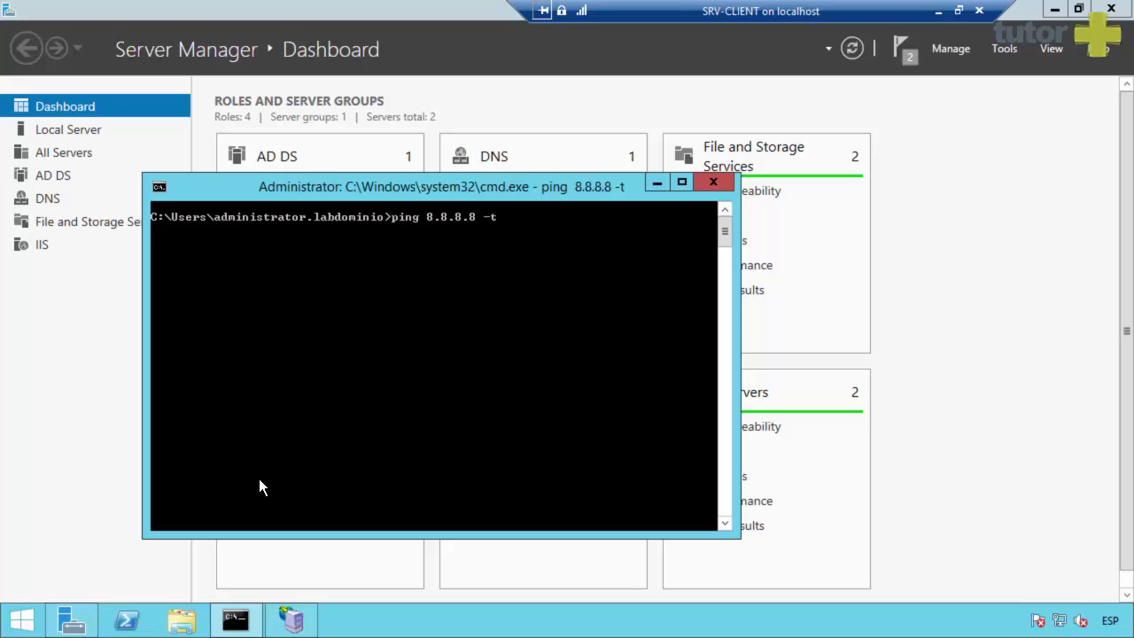
Return to the 3 SRV-DC virtual machine and check its icmp-filtered capture for the client's ping traffic.
{"action": "left_click", "coordinate": [939, 12]}
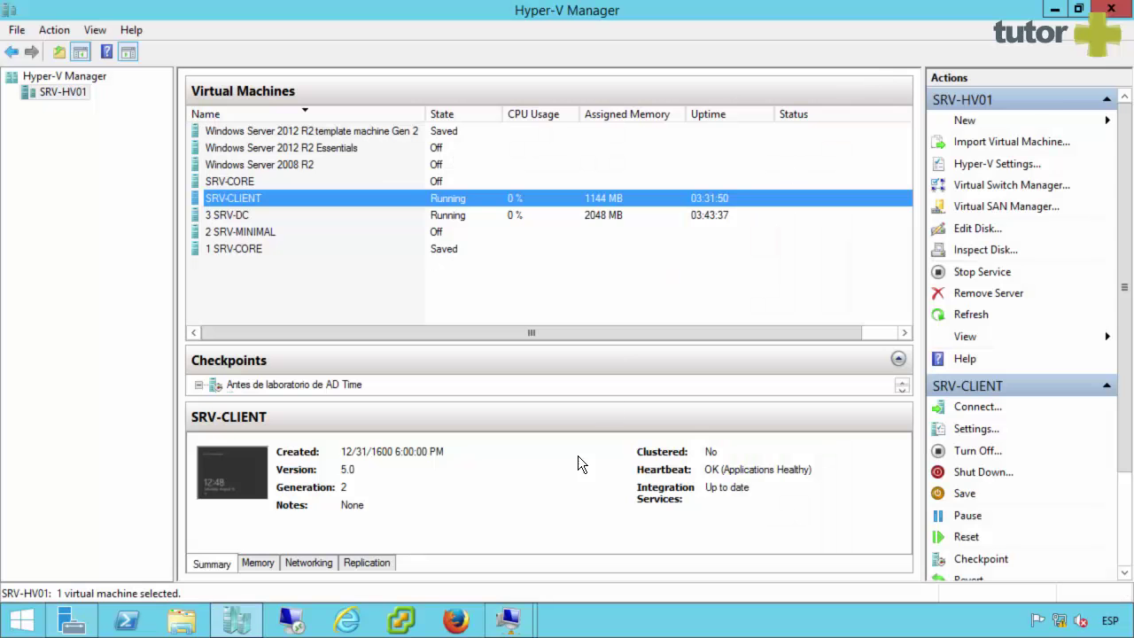
{"action": "mouse_move", "coordinate": [507, 626]}
{"action": "left_click", "coordinate": [609, 535]}
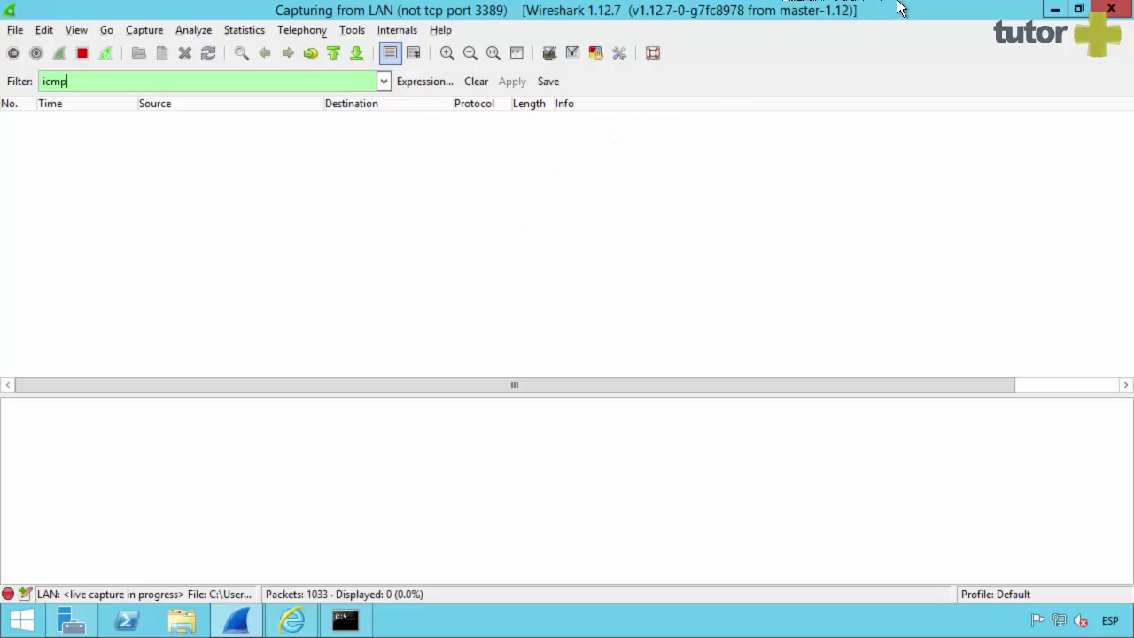
In Hyper-V Manager, set the port mirroring mode of SRV-CLIENT's network adapter to Source and save the settings.
{"action": "mouse_move", "coordinate": [883, 7]}
{"action": "left_click", "coordinate": [952, 12]}
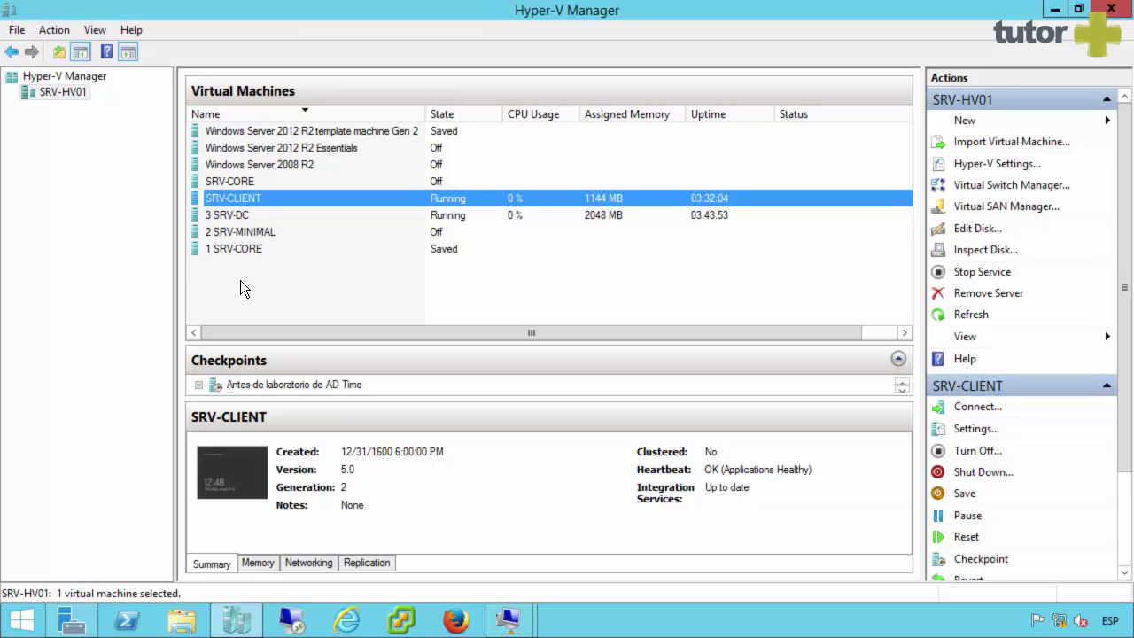
{"action": "right_click", "coordinate": [255, 199]}
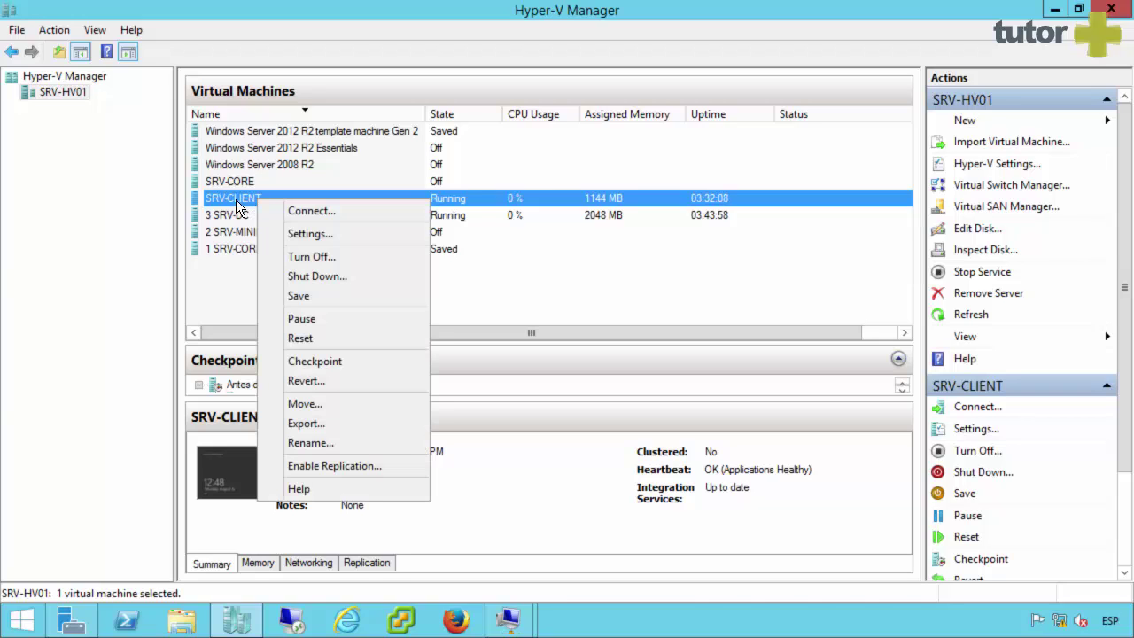
{"action": "left_click", "coordinate": [306, 234]}
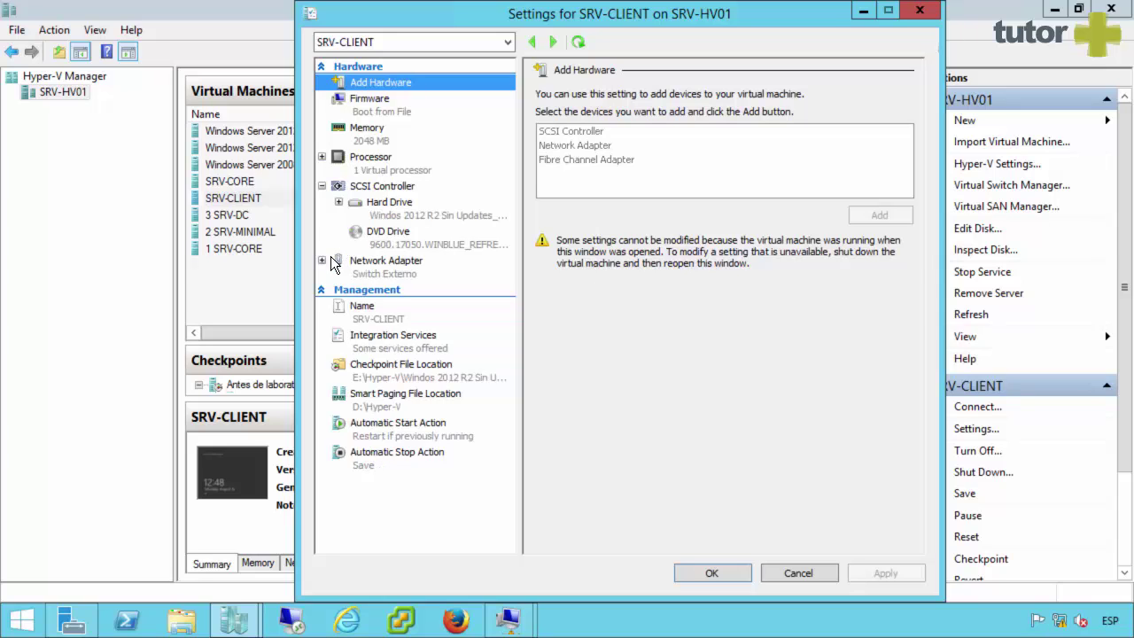
{"action": "left_click", "coordinate": [322, 260]}
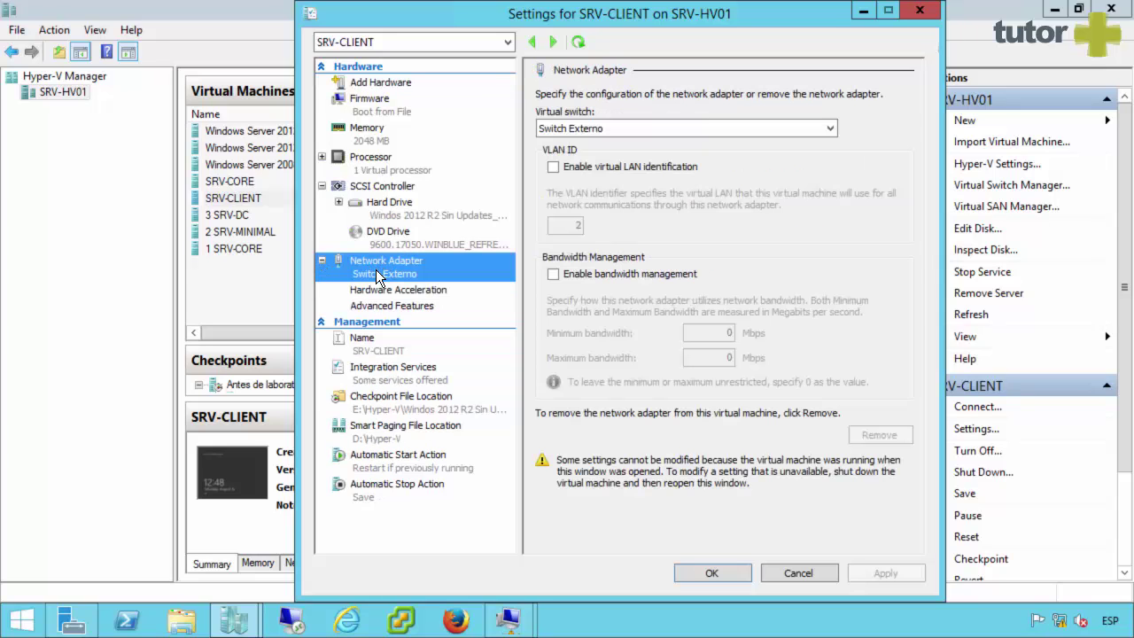
{"action": "left_click", "coordinate": [368, 307]}
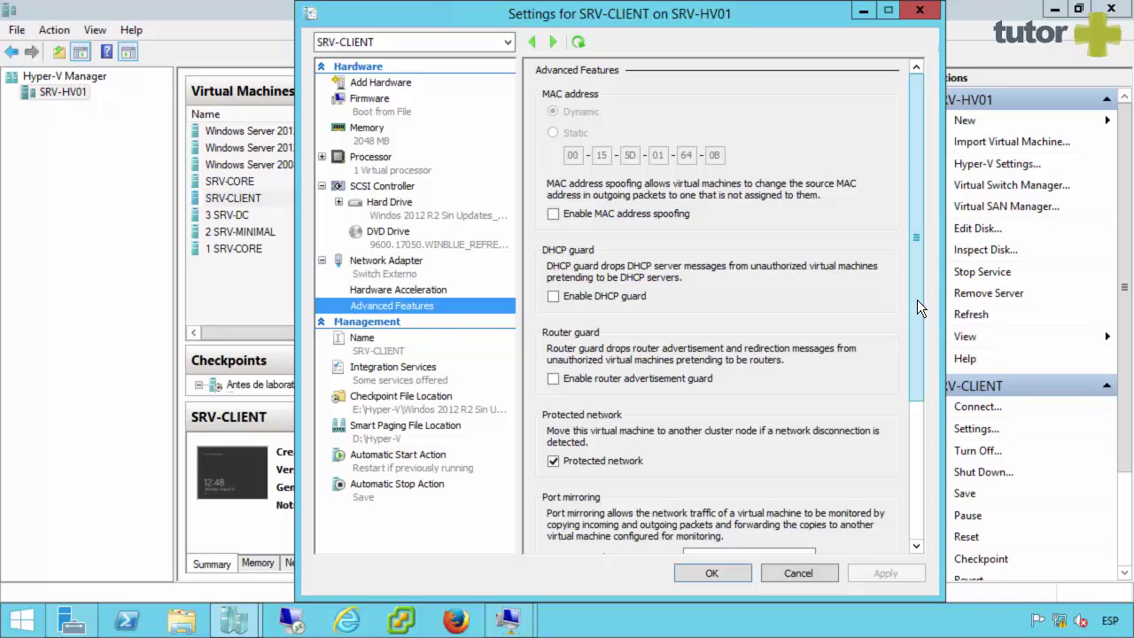
{"action": "left_click_drag", "start_coordinate": [917, 300], "coordinate": [909, 431]}
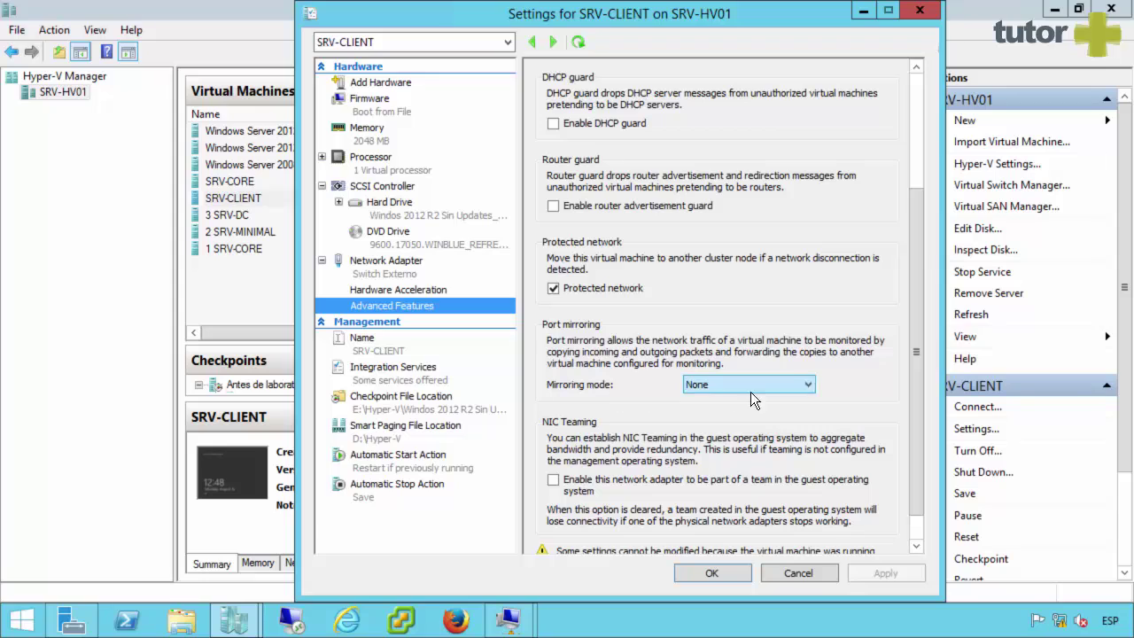
{"action": "left_click", "coordinate": [808, 387]}
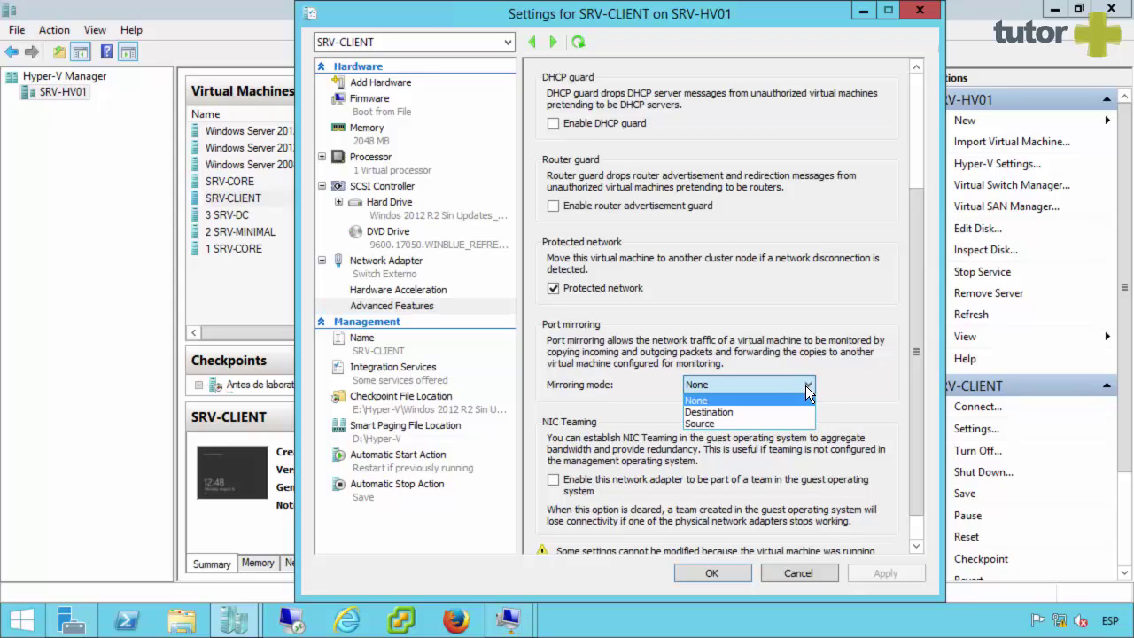
{"action": "left_click", "coordinate": [708, 424]}
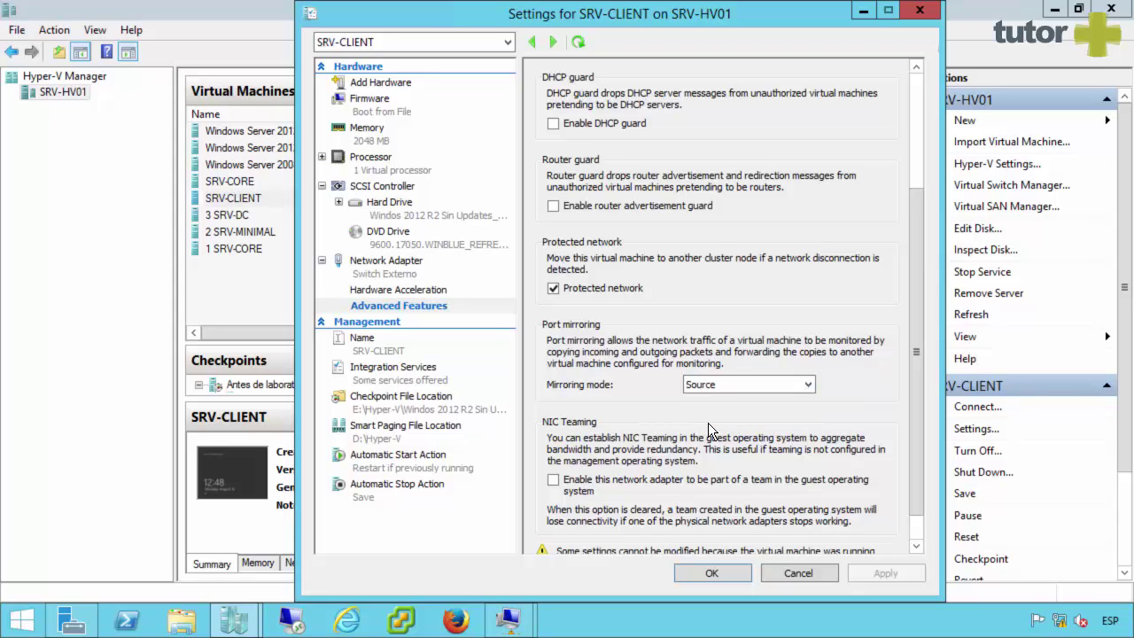
{"action": "left_click", "coordinate": [707, 572]}
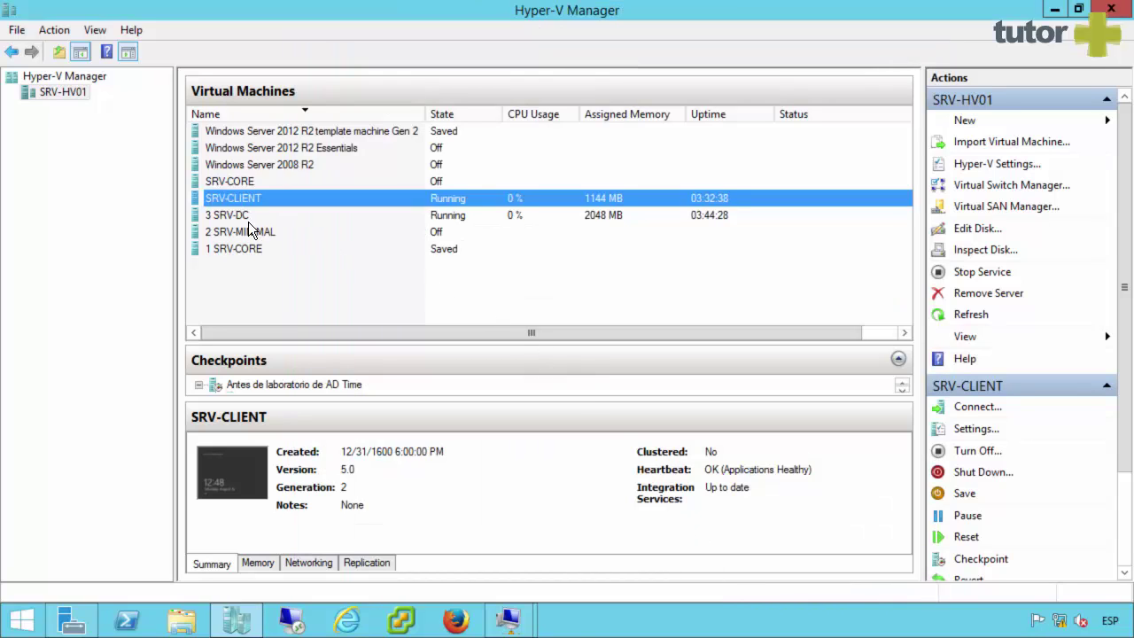
Set the port mirroring mode of 3 SRV-DC's network adapter to Destination and save the settings.
{"action": "left_click", "coordinate": [242, 217]}
{"action": "right_click", "coordinate": [242, 217]}
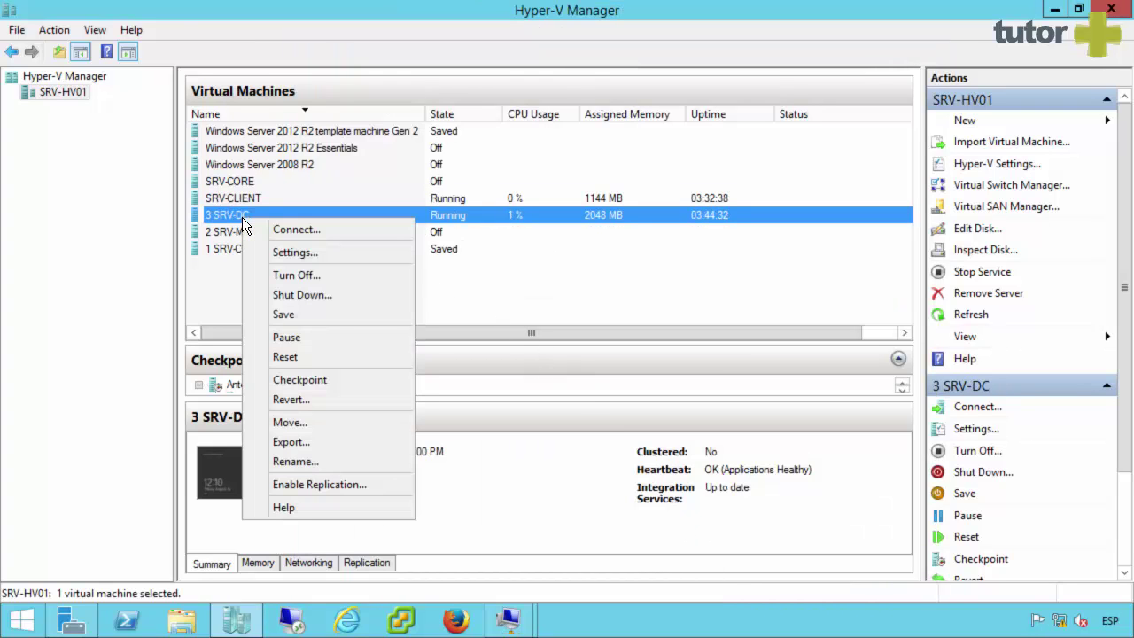
{"action": "left_click", "coordinate": [277, 250]}
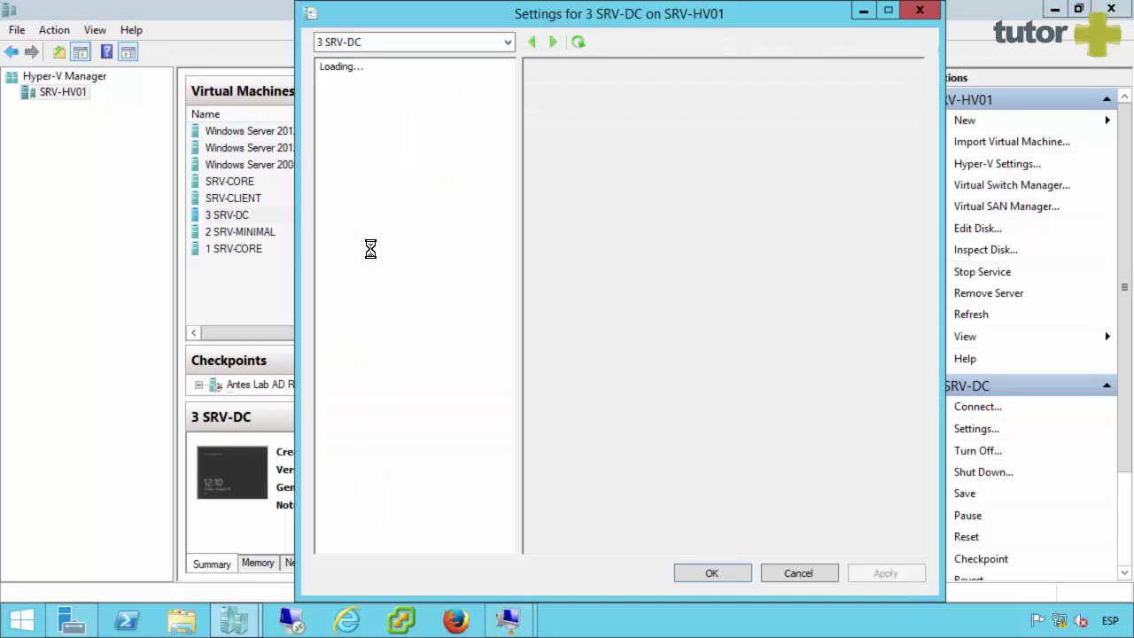
{"action": "left_click", "coordinate": [324, 261]}
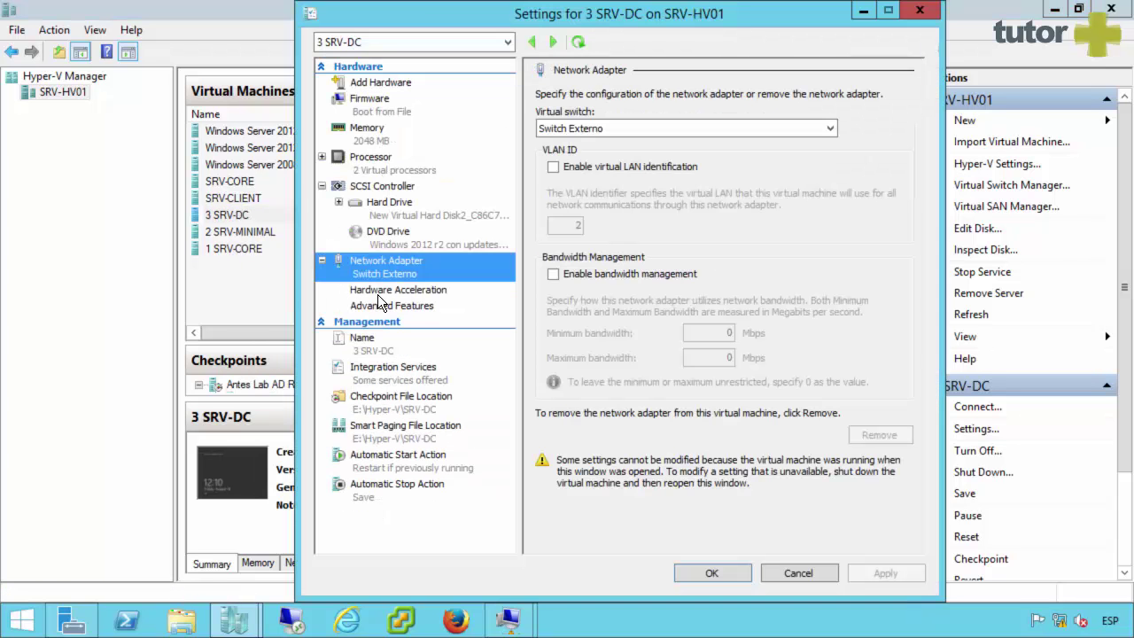
{"action": "left_click", "coordinate": [383, 303]}
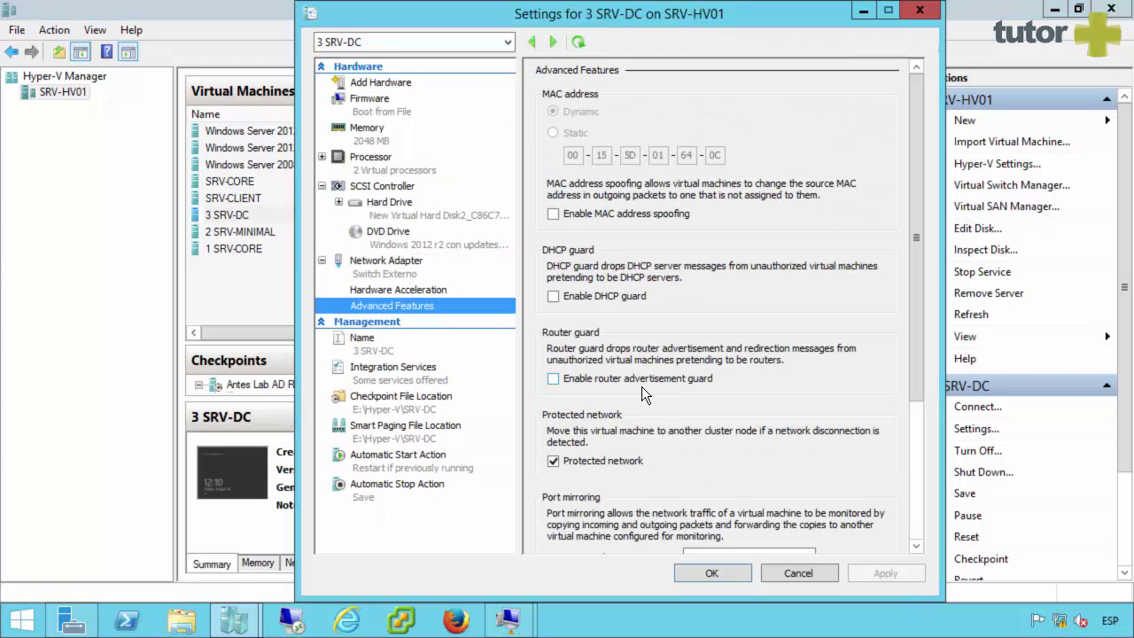
{"action": "left_click", "coordinate": [917, 516]}
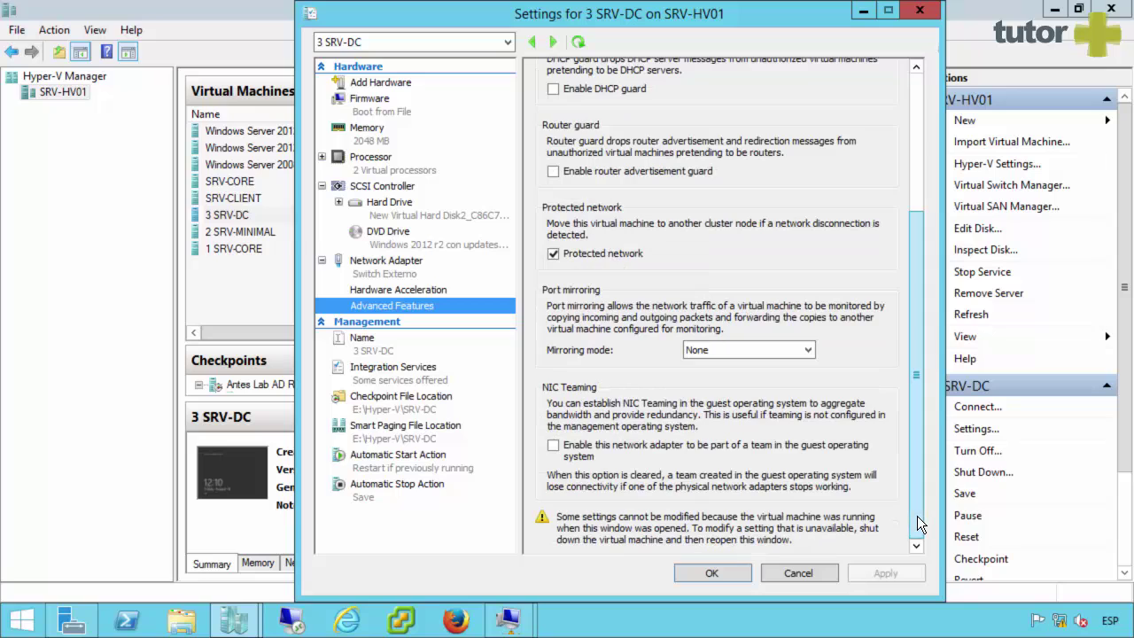
{"action": "left_click", "coordinate": [710, 353]}
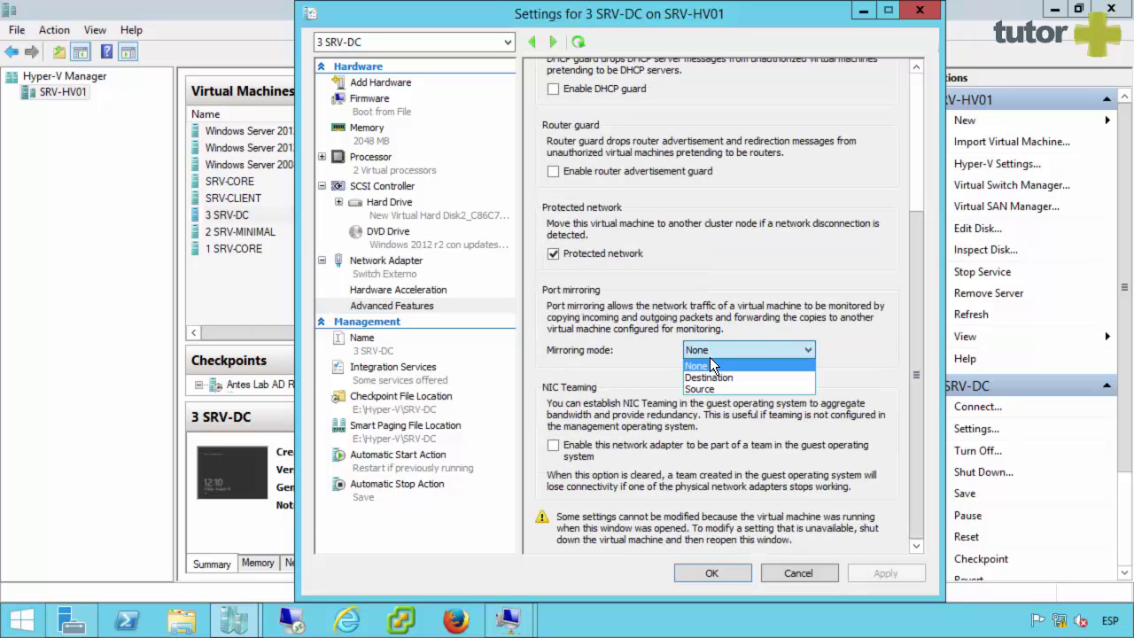
{"action": "left_click", "coordinate": [714, 376]}
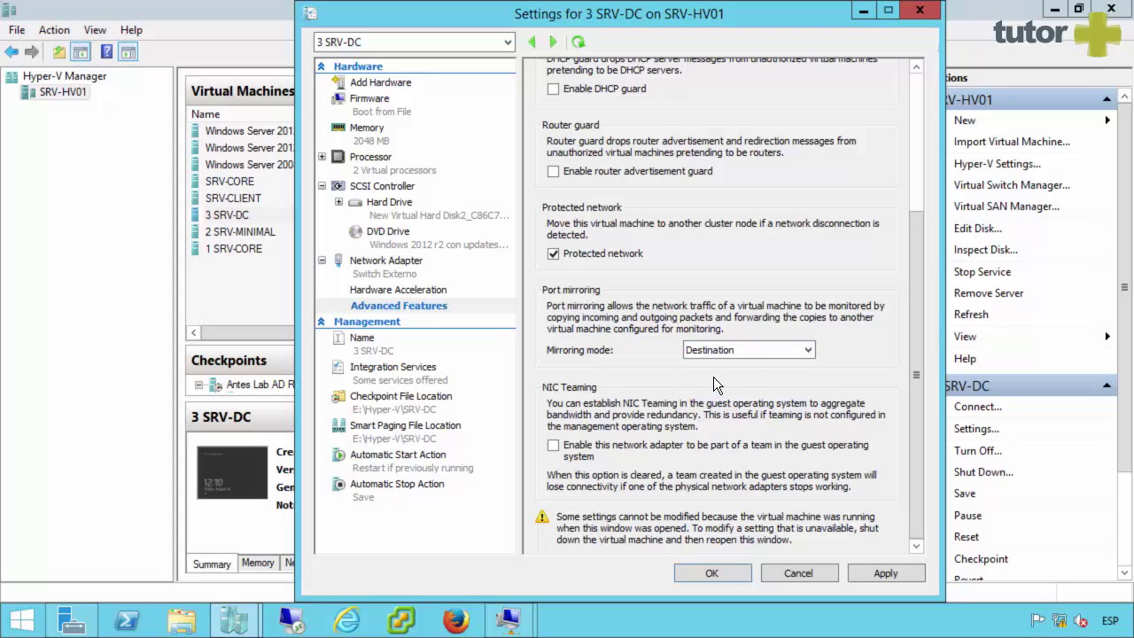
{"action": "left_click", "coordinate": [714, 573]}
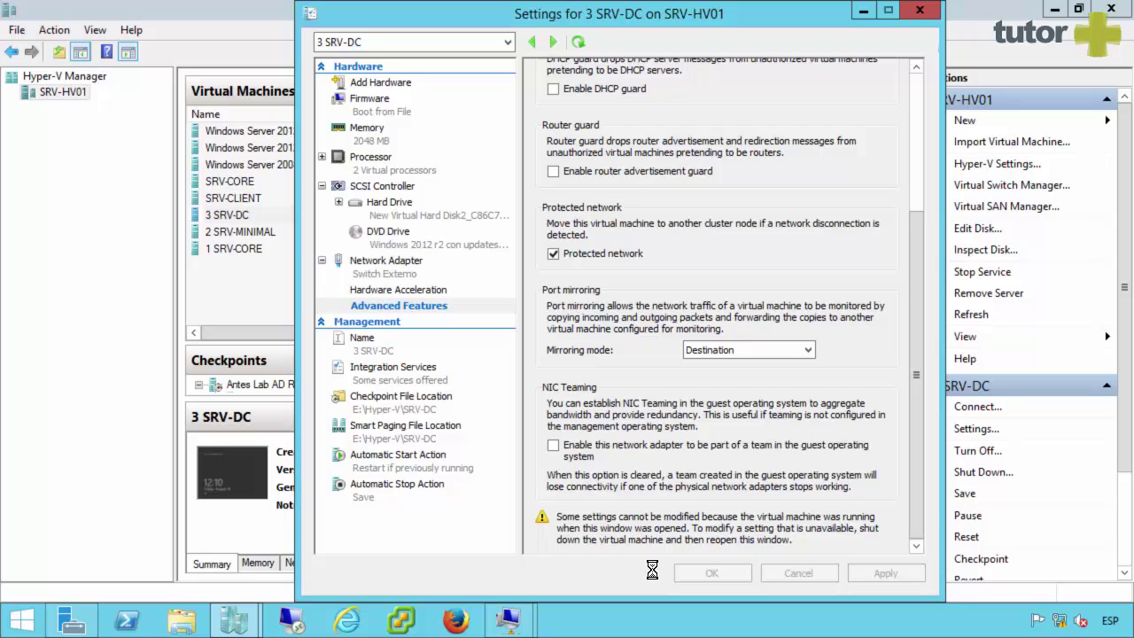
Switch to the 3 SRV-DC virtual machine and turn on automatic scrolling for Wireshark's live capture of the client's pings.
{"action": "mouse_move", "coordinate": [508, 620]}
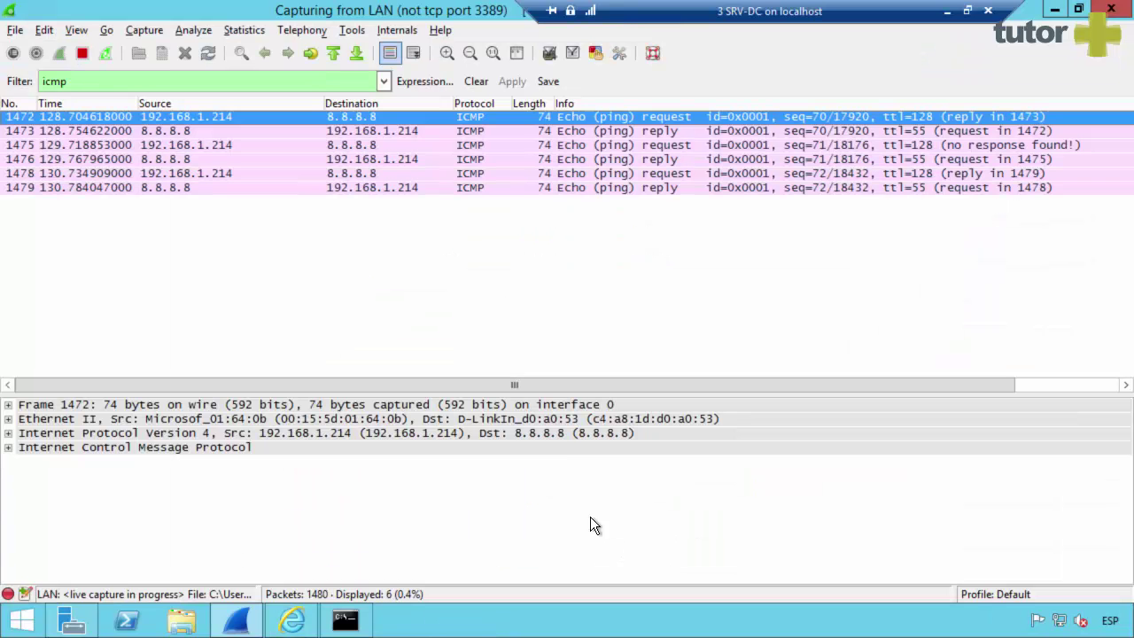
{"action": "left_click", "coordinate": [608, 540]}
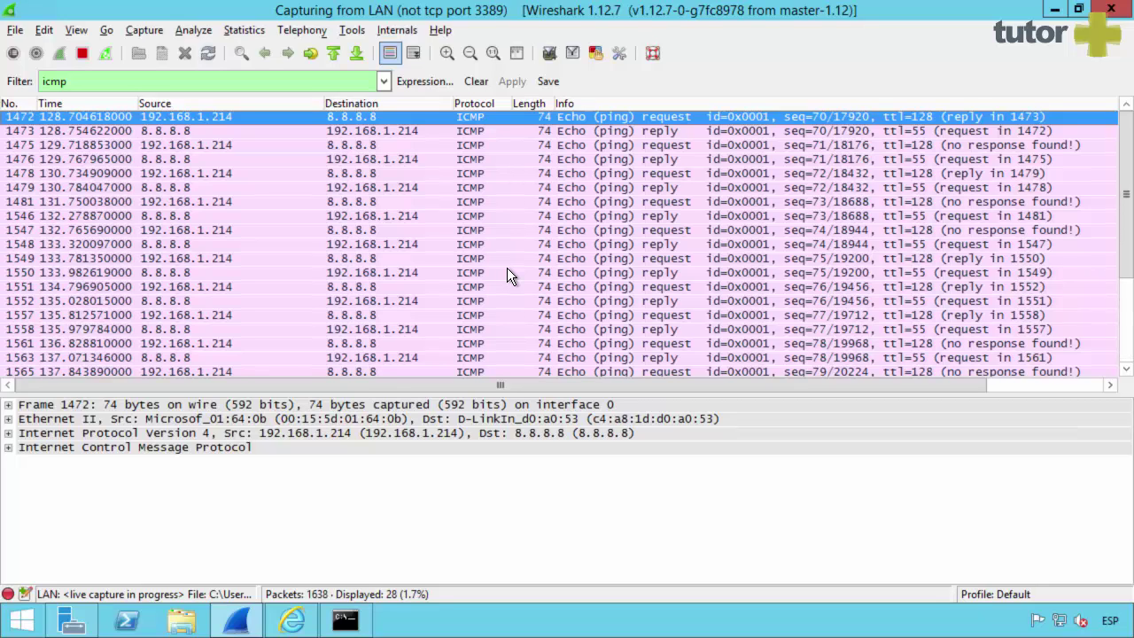
{"action": "left_click", "coordinate": [414, 53]}
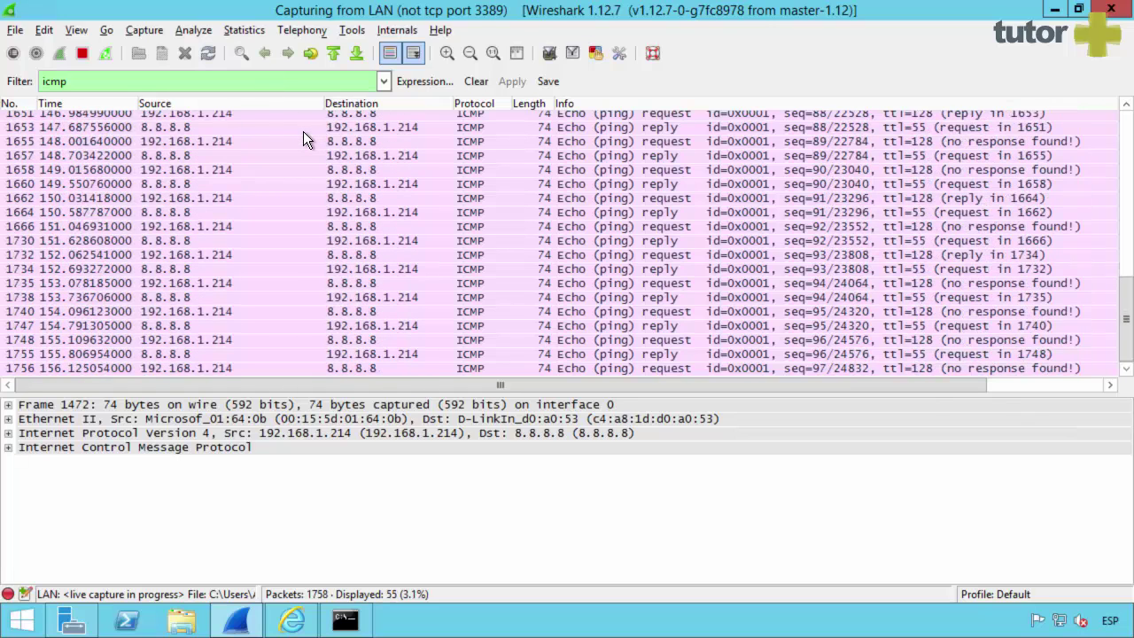
Filter the capture by the ping requests' source address, ip.src == 192.168.1.214, and turn automatic scrolling back on.
{"action": "left_click", "coordinate": [185, 80]}
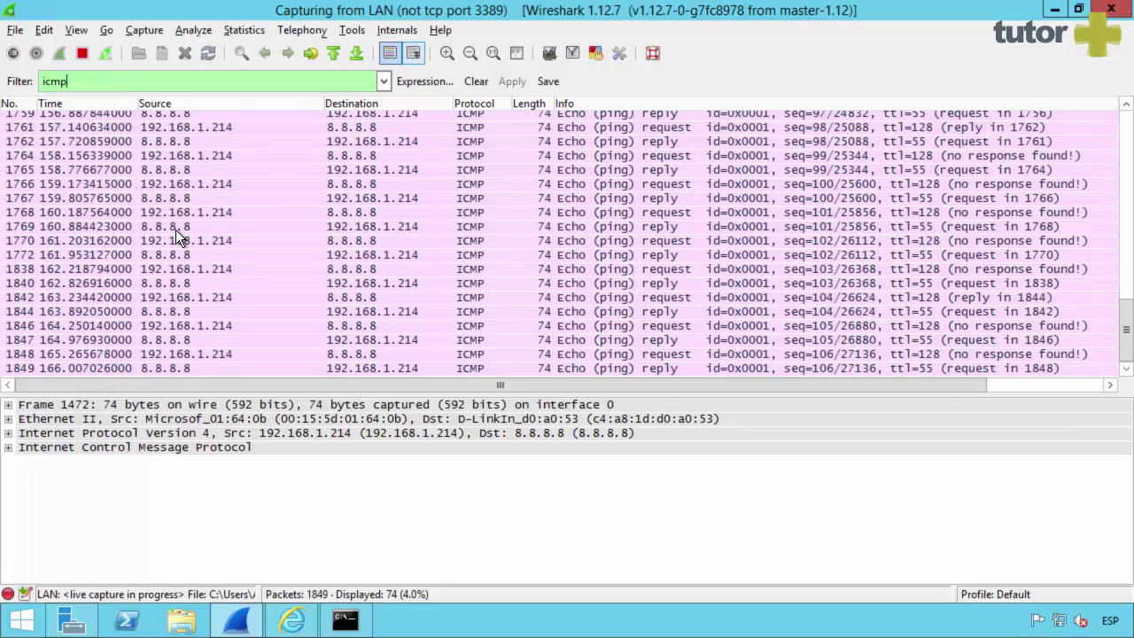
{"action": "left_click", "coordinate": [202, 213]}
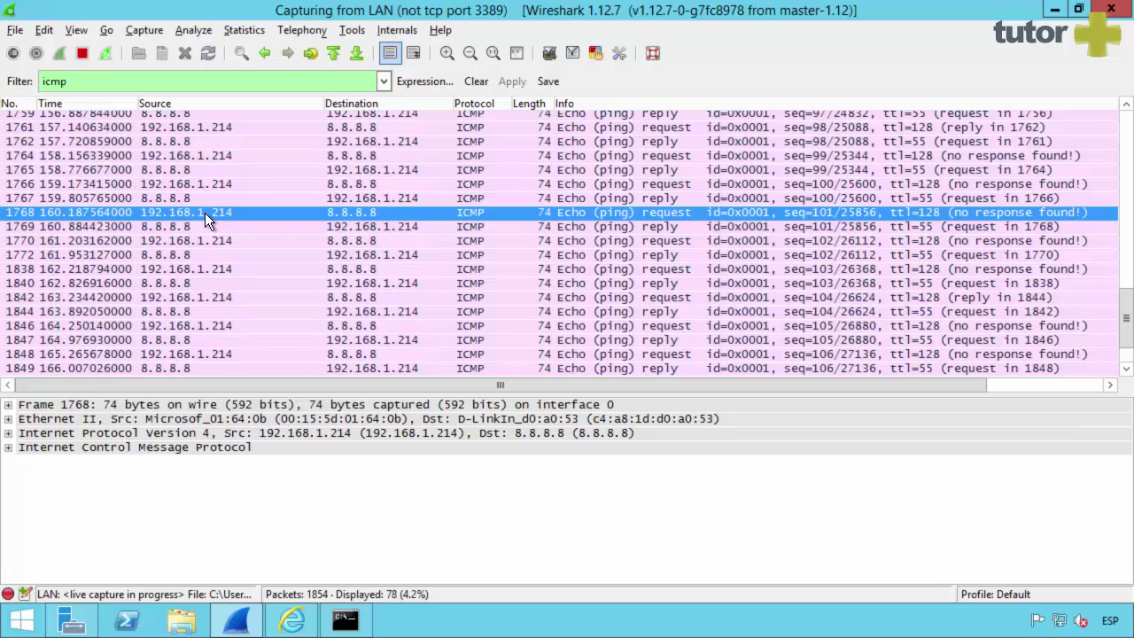
{"action": "right_click", "coordinate": [204, 220]}
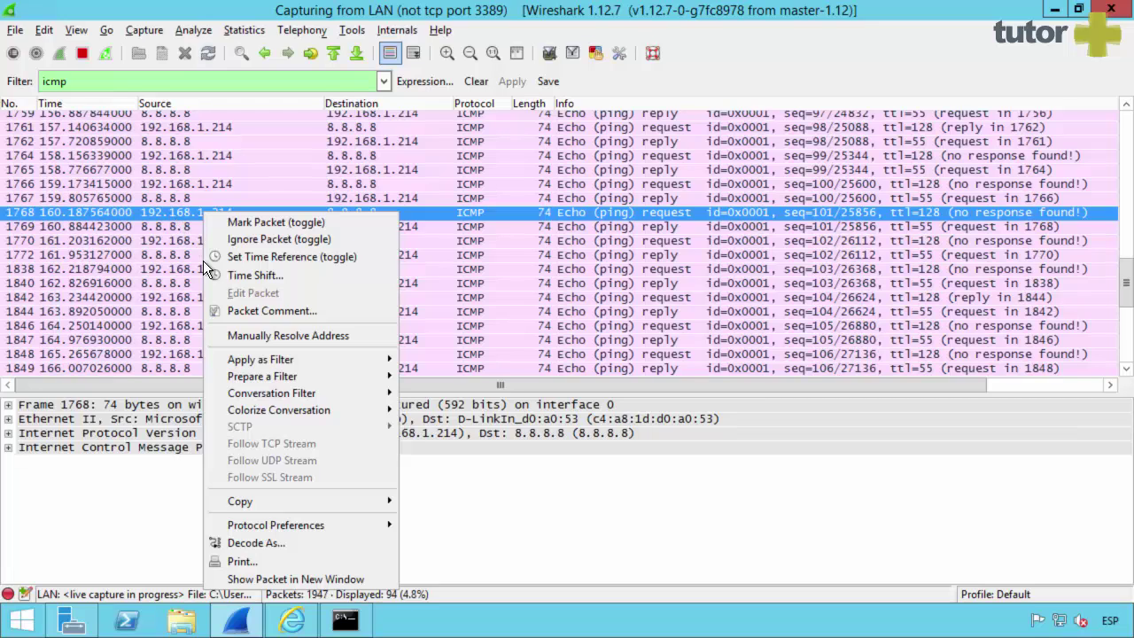
{"action": "mouse_move", "coordinate": [260, 359]}
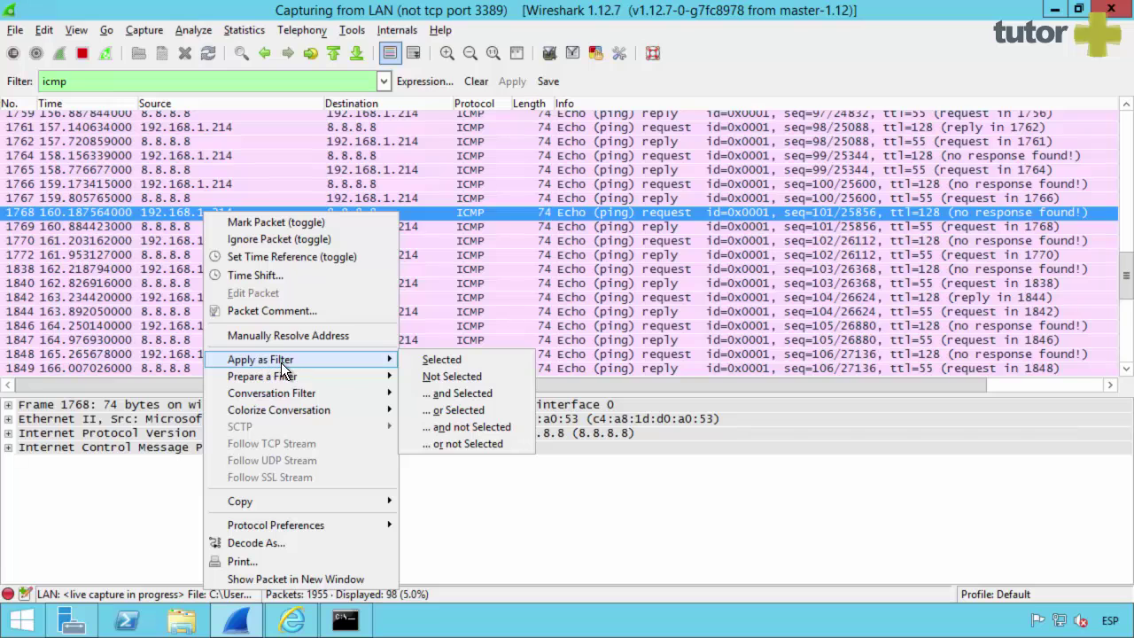
{"action": "left_click", "coordinate": [449, 363]}
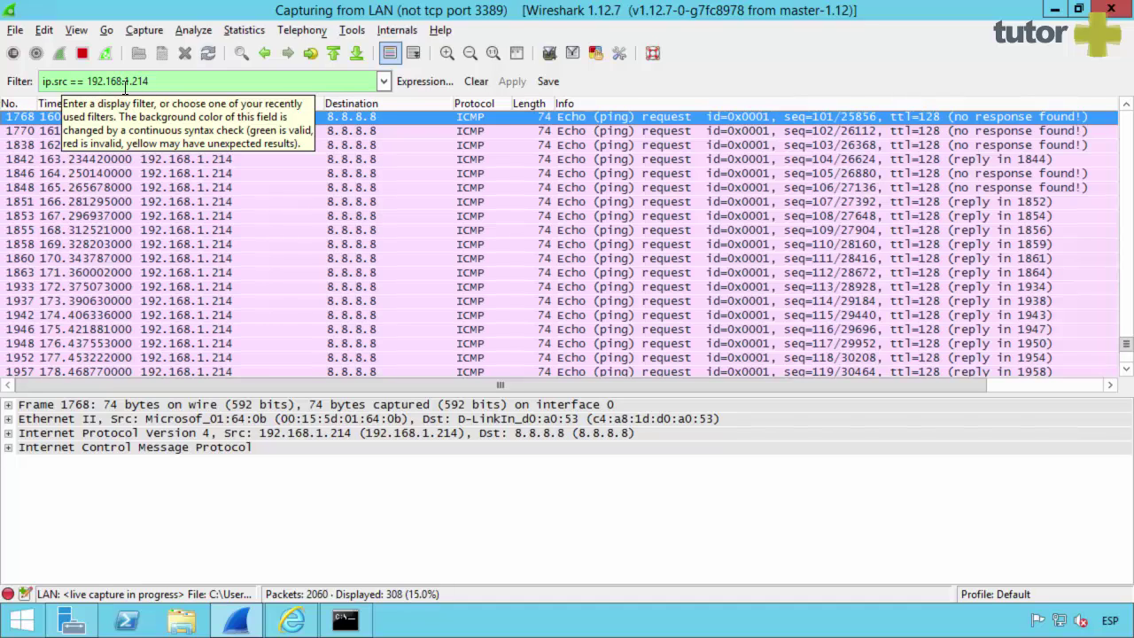
{"action": "left_click", "coordinate": [414, 53]}
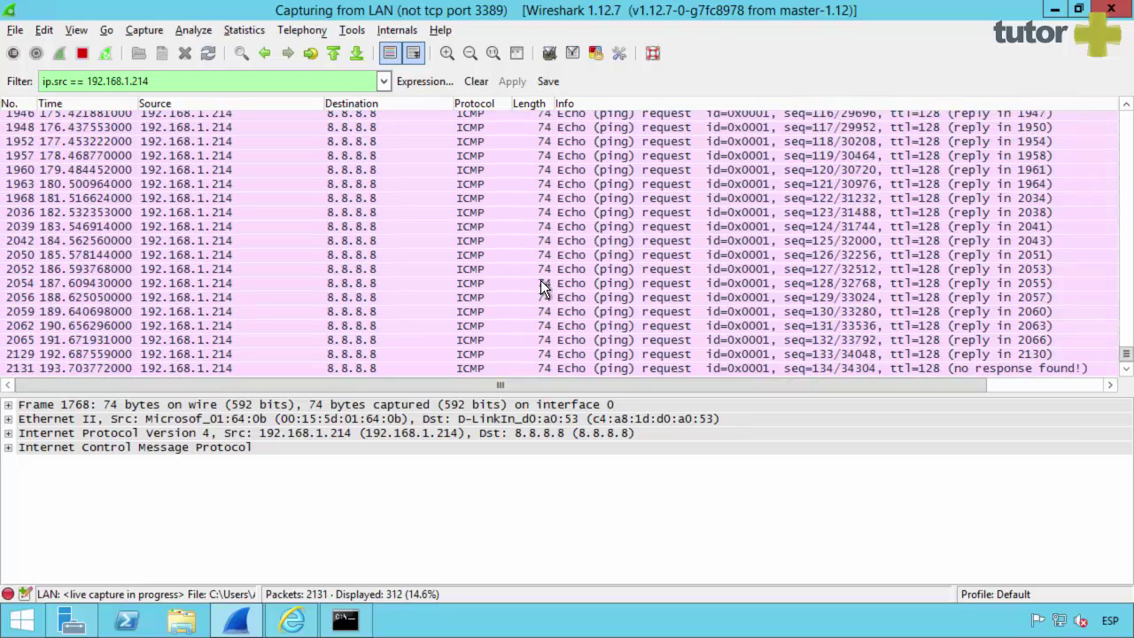
{"action": "left_click", "coordinate": [442, 368]}
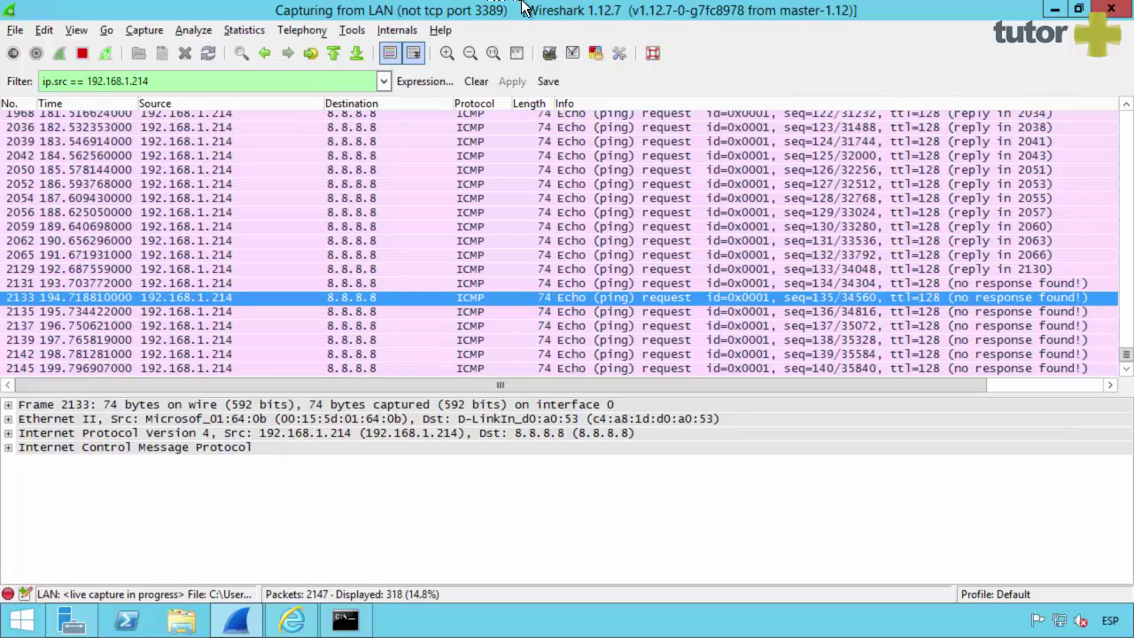
Return to Hyper-V Manager, set the port mirroring mode of 3 SRV-DC's network adapter to None, and save the settings.
{"action": "mouse_move", "coordinate": [522, 4]}
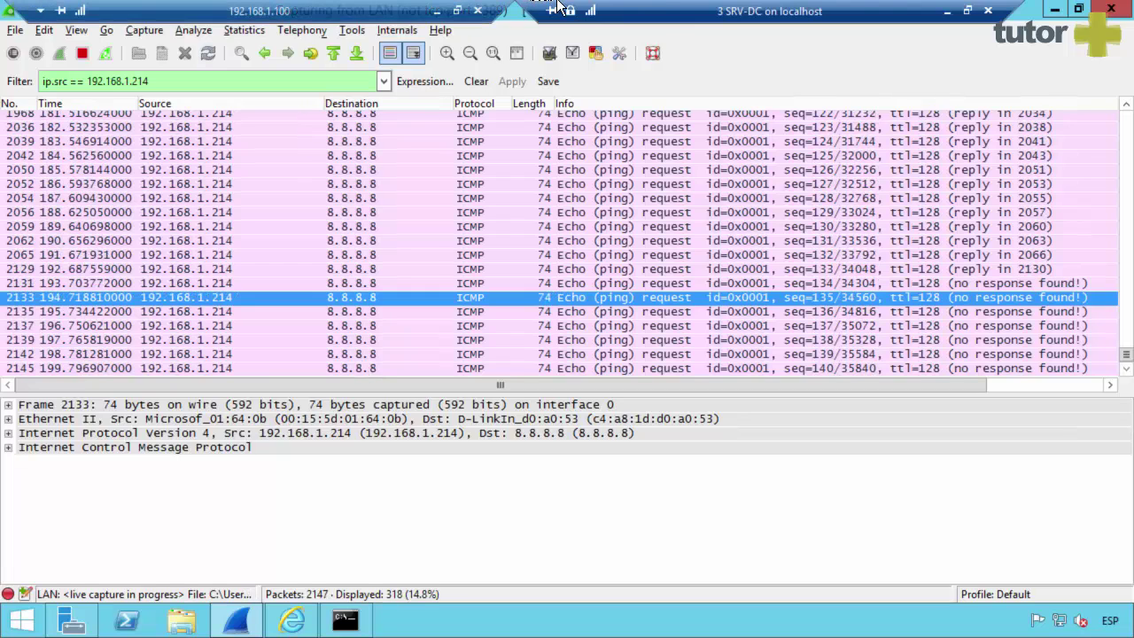
{"action": "left_click", "coordinate": [949, 13]}
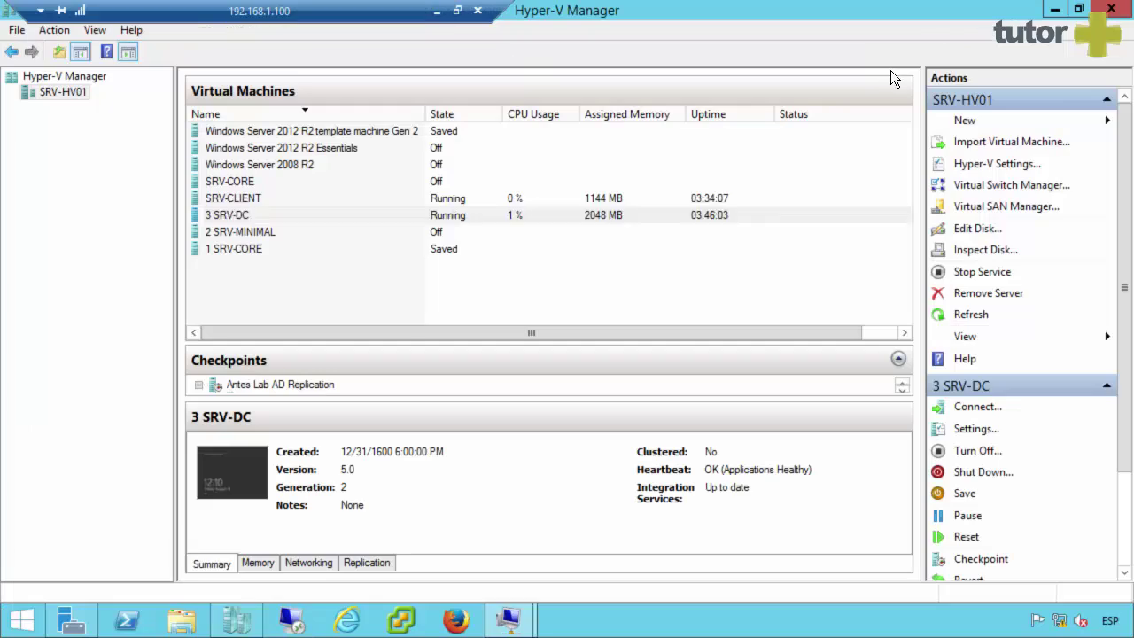
{"action": "right_click", "coordinate": [254, 221]}
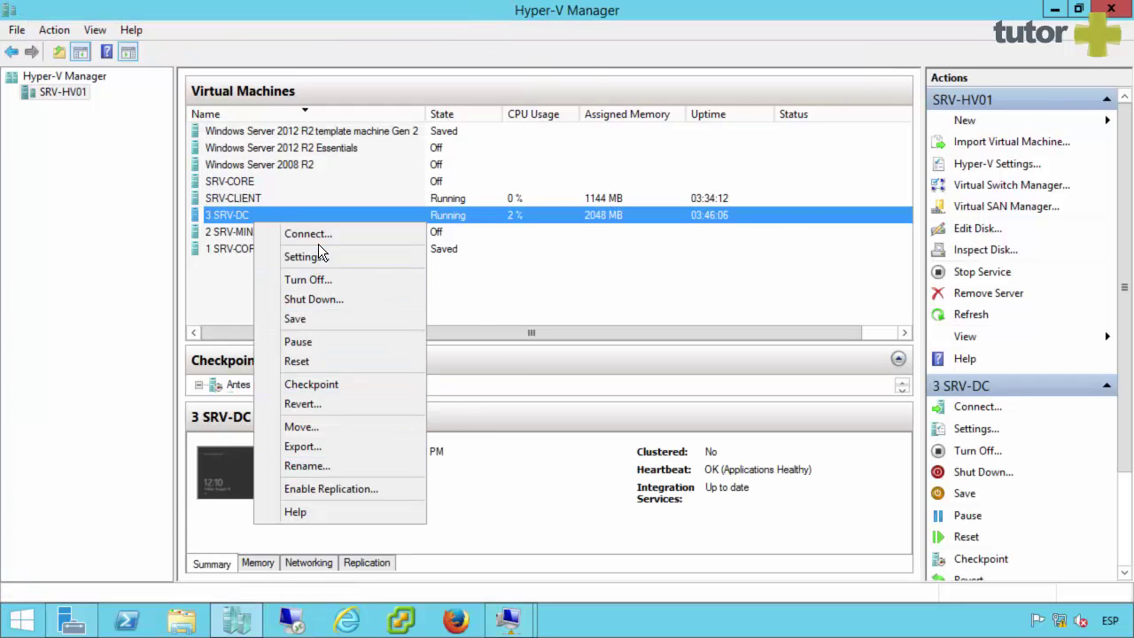
{"action": "left_click", "coordinate": [328, 256]}
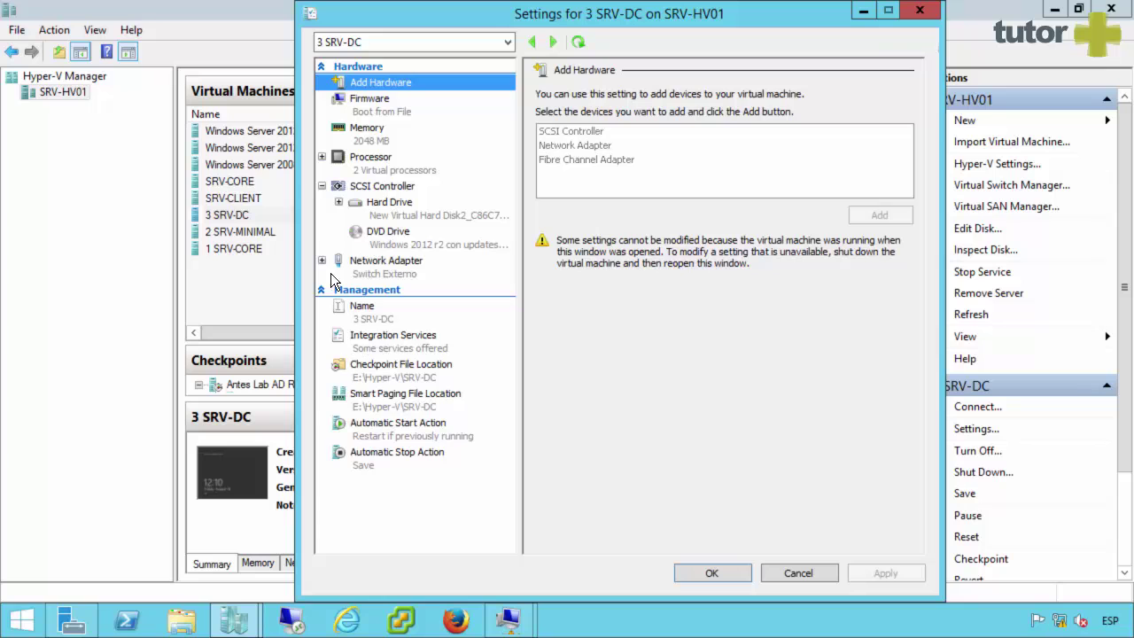
{"action": "double_click", "coordinate": [337, 274]}
{"action": "left_click", "coordinate": [387, 306]}
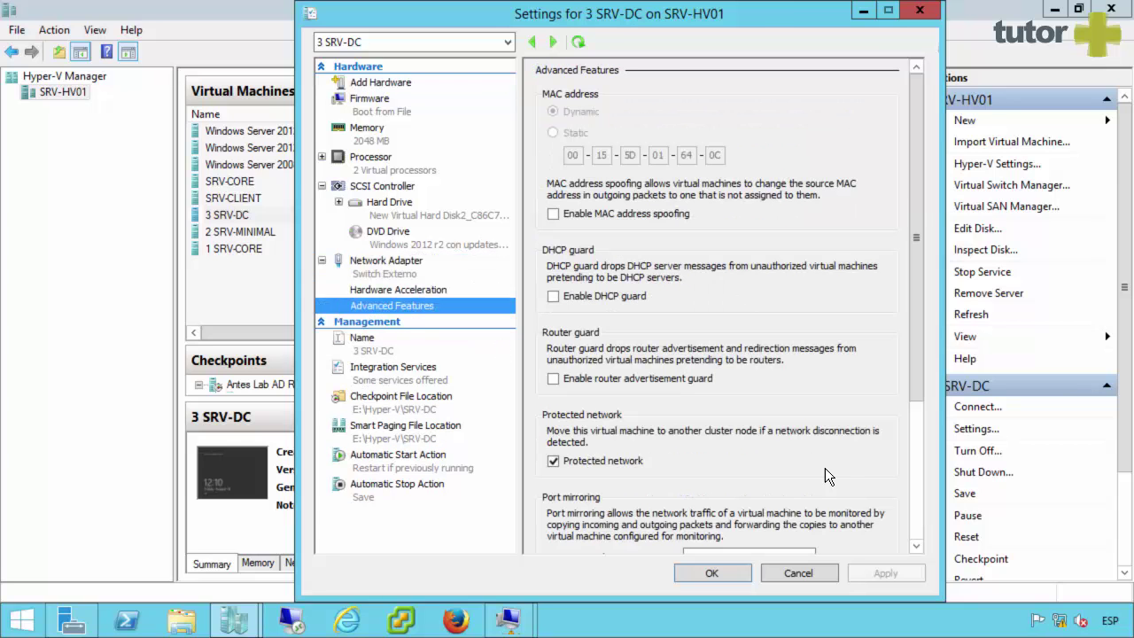
{"action": "left_click", "coordinate": [916, 514]}
{"action": "left_click", "coordinate": [709, 351]}
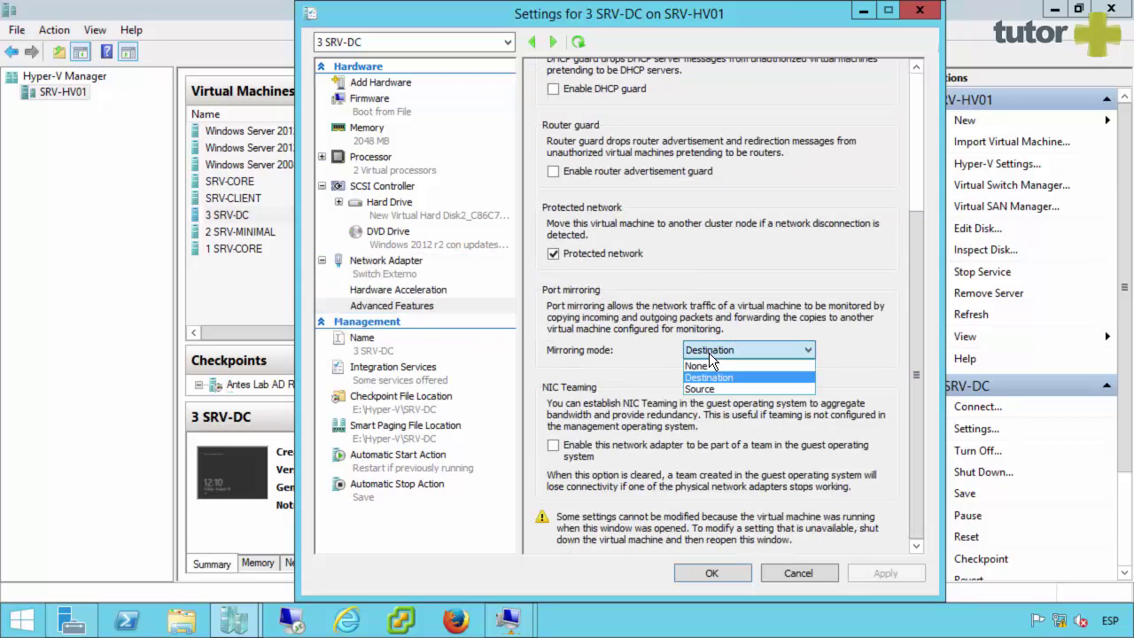
{"action": "left_click", "coordinate": [700, 365]}
{"action": "left_click", "coordinate": [713, 573]}
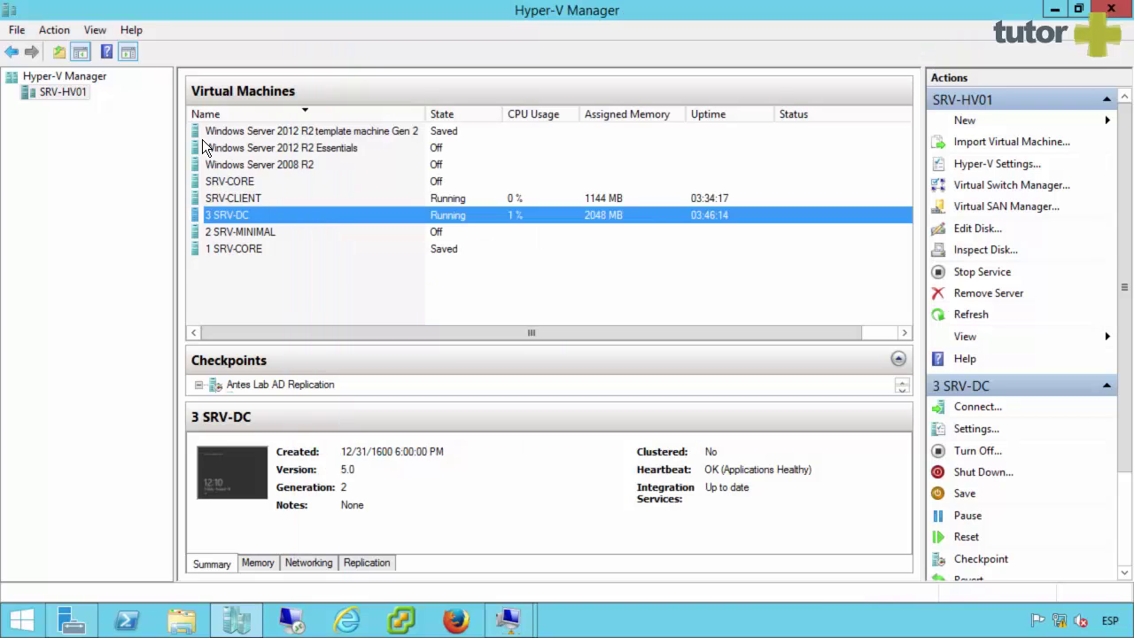
Set the port mirroring mode of SRV-CLIENT's network adapter to None and save the settings.
{"action": "left_click", "coordinate": [254, 231]}
{"action": "right_click", "coordinate": [256, 230]}
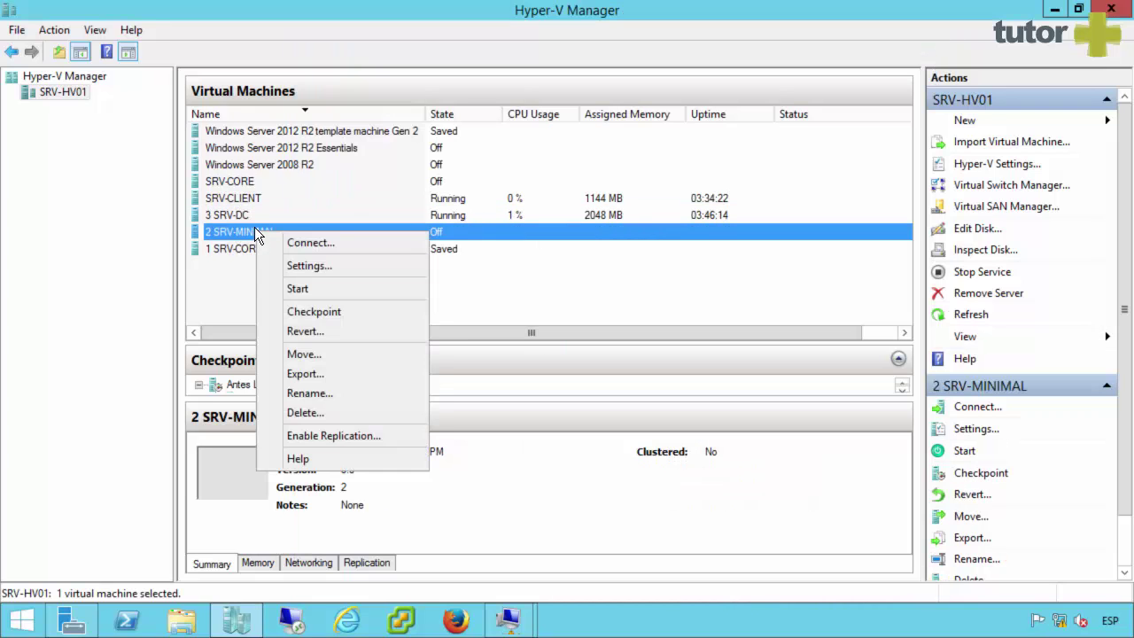
{"action": "right_click", "coordinate": [233, 199]}
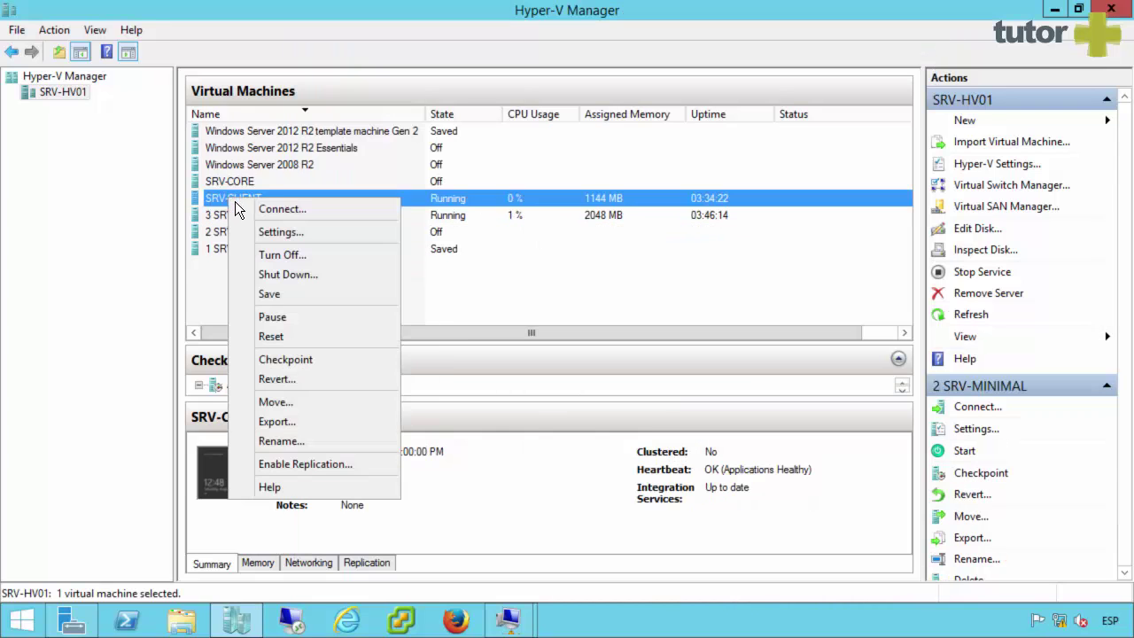
{"action": "left_click", "coordinate": [319, 234]}
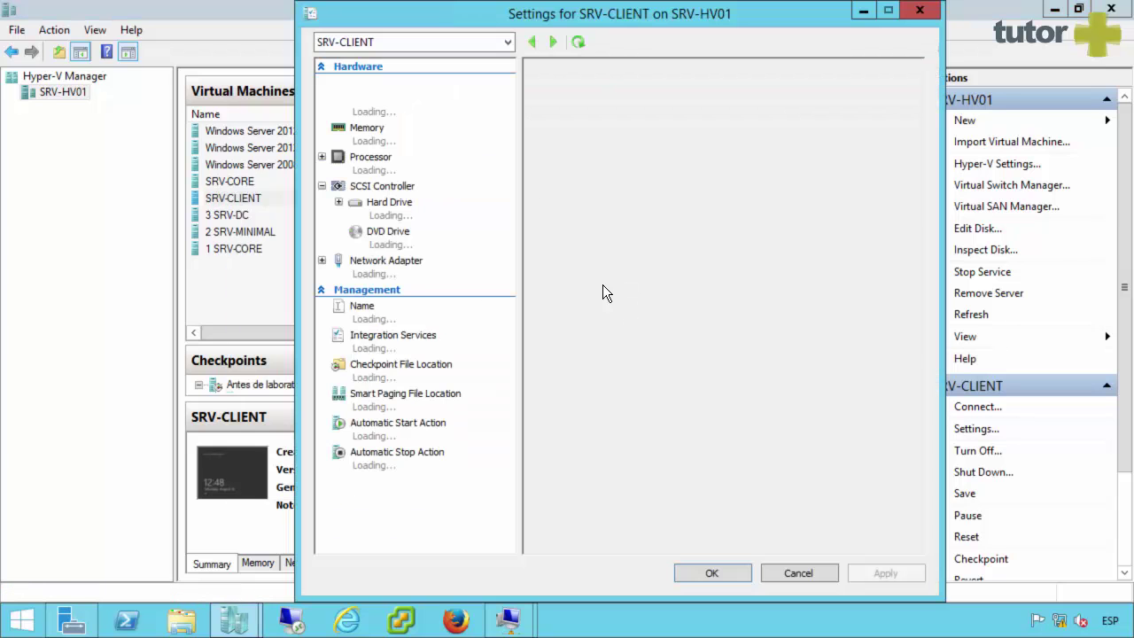
{"action": "left_click", "coordinate": [363, 265]}
{"action": "left_click", "coordinate": [400, 307]}
{"action": "scroll", "coordinate": [572, 387], "scroll_direction": "down", "scroll_amount": 5}
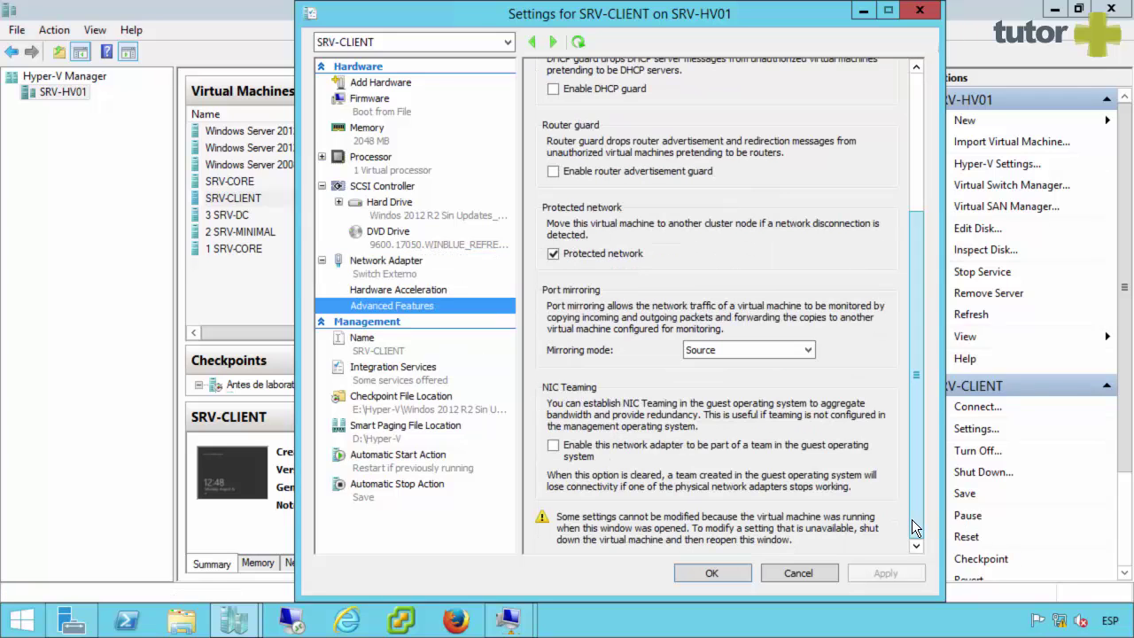
{"action": "left_click", "coordinate": [735, 356]}
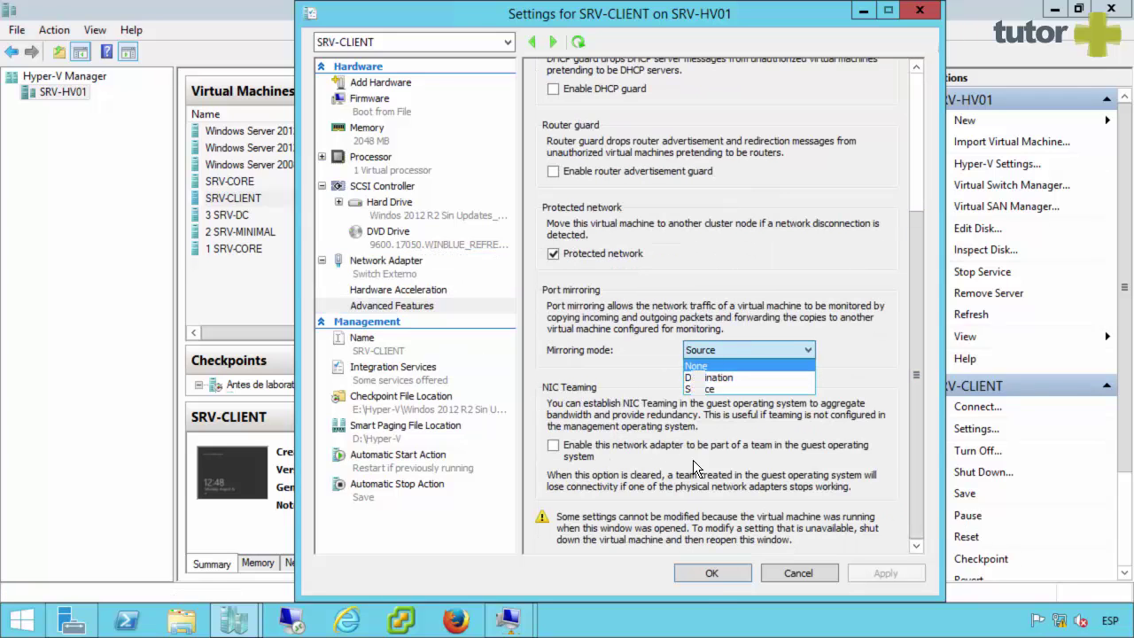
{"action": "left_click", "coordinate": [693, 364]}
{"action": "left_click", "coordinate": [712, 573]}
{"action": "left_click", "coordinate": [223, 216]}
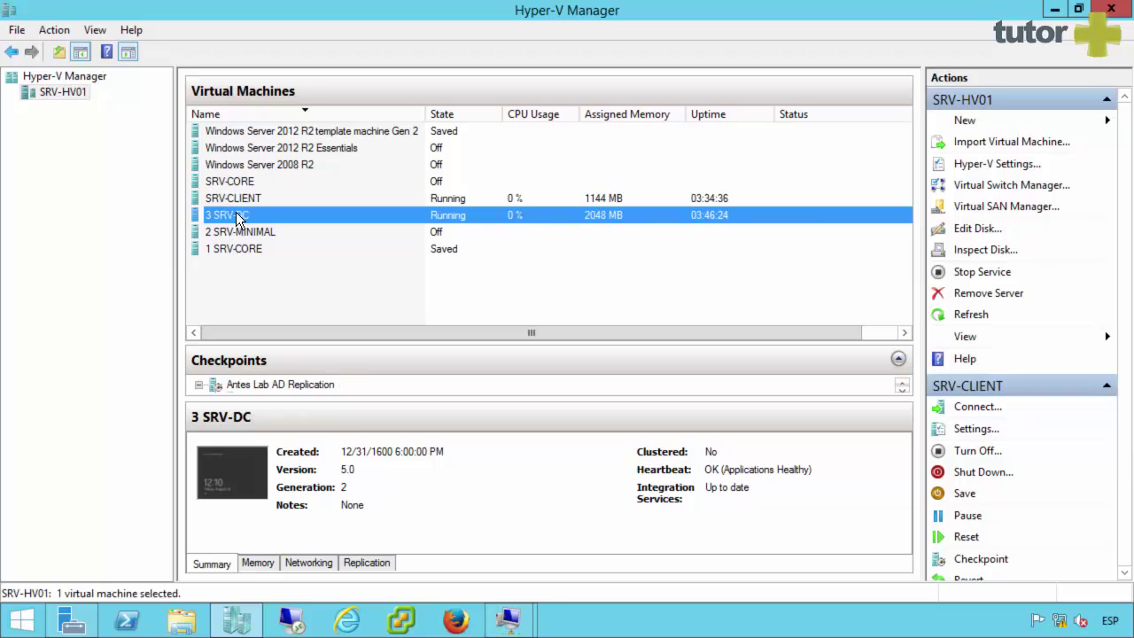